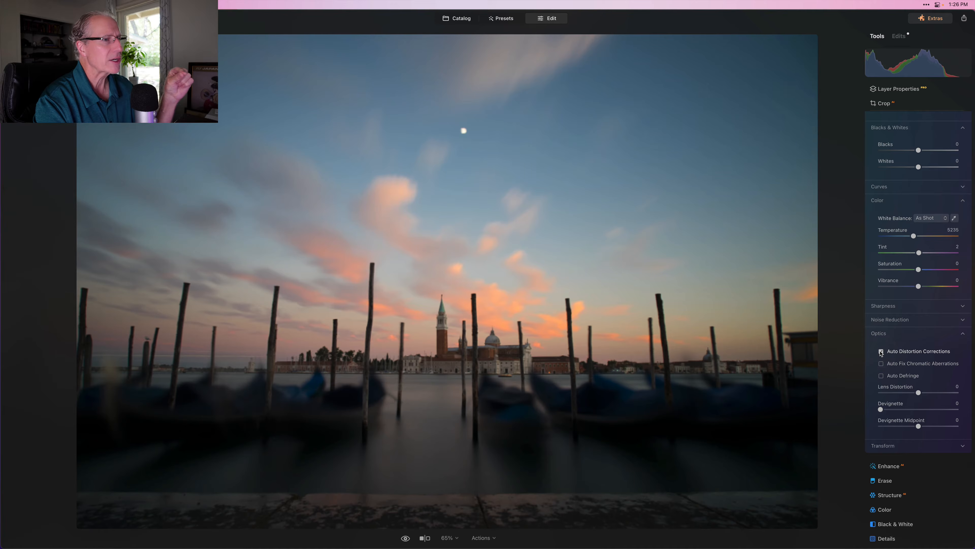
Step: Turn on Auto Distortion Corrections for the lens
left_click(914, 382)
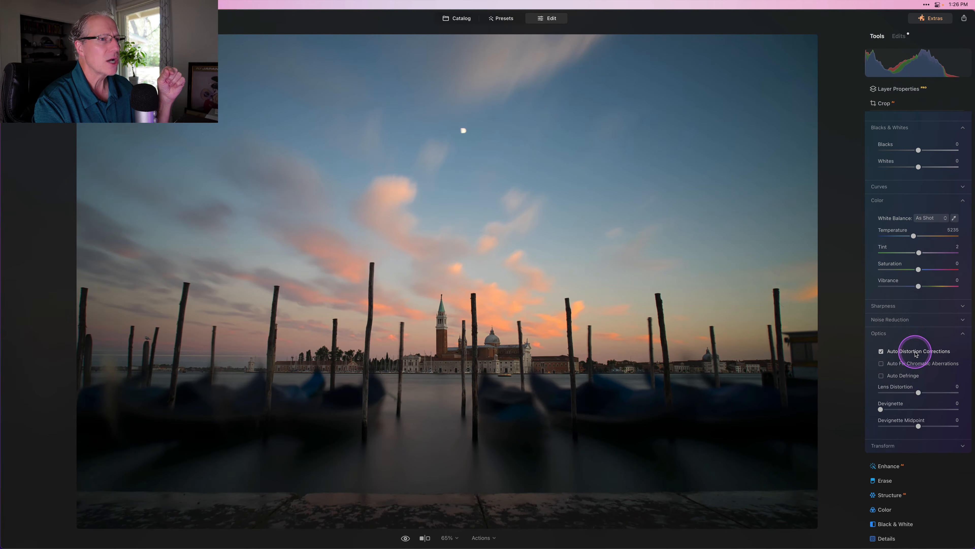
left_click(893, 333)
scroll(893, 333, "up", 5)
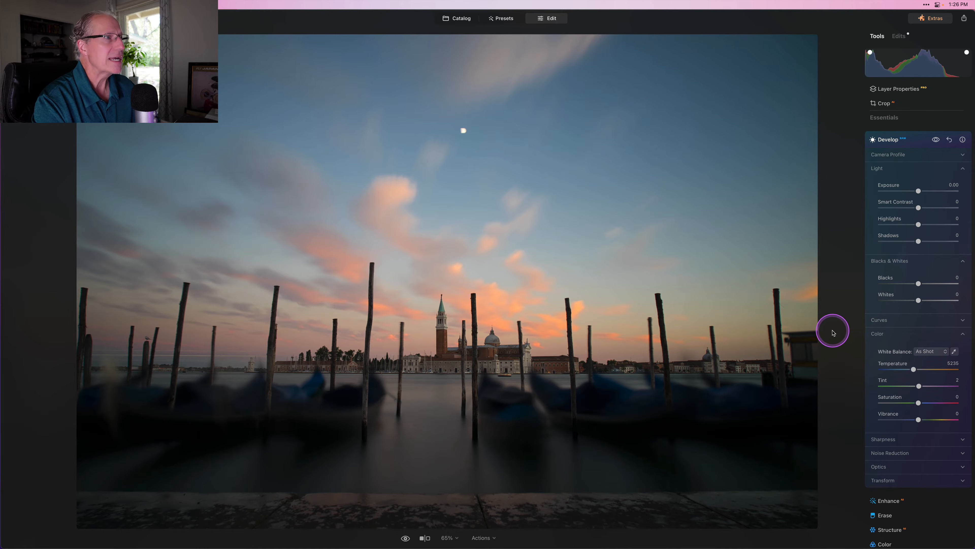
Step: With clipping warnings shown, set Exposure 0.25, Smart Contrast 10, Highlights -21, Shadows 20, Blacks 7, Whites 8
key("/")
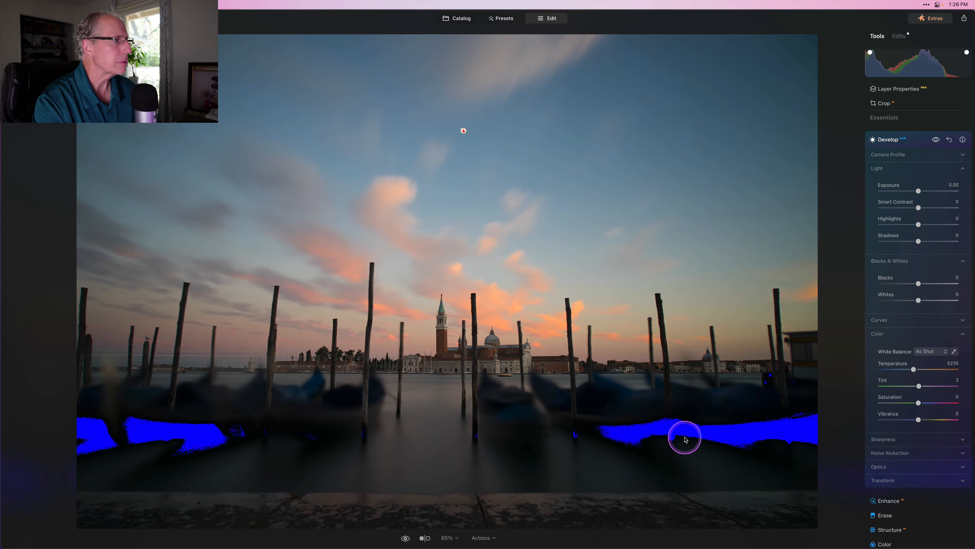
left_click_drag(920, 189, 921, 193)
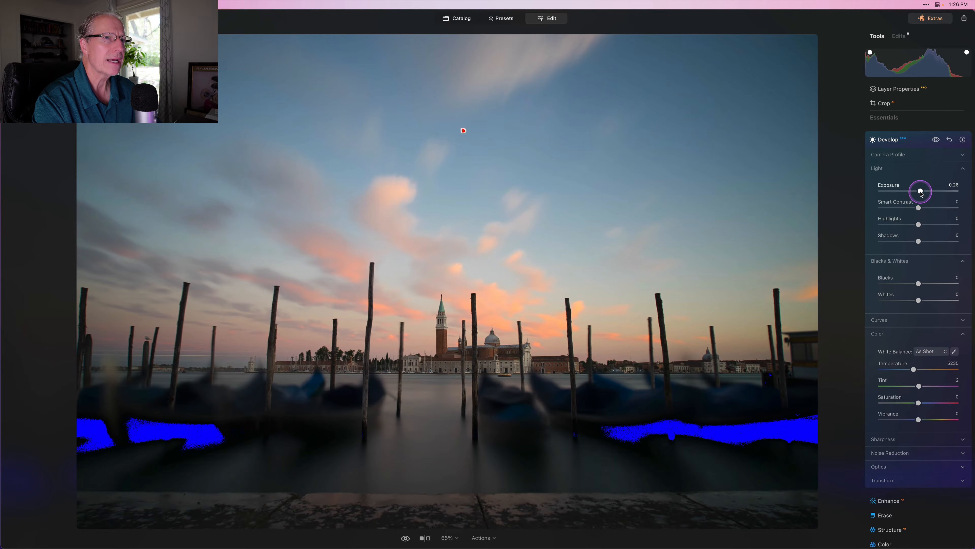
left_click_drag(921, 194, 927, 241)
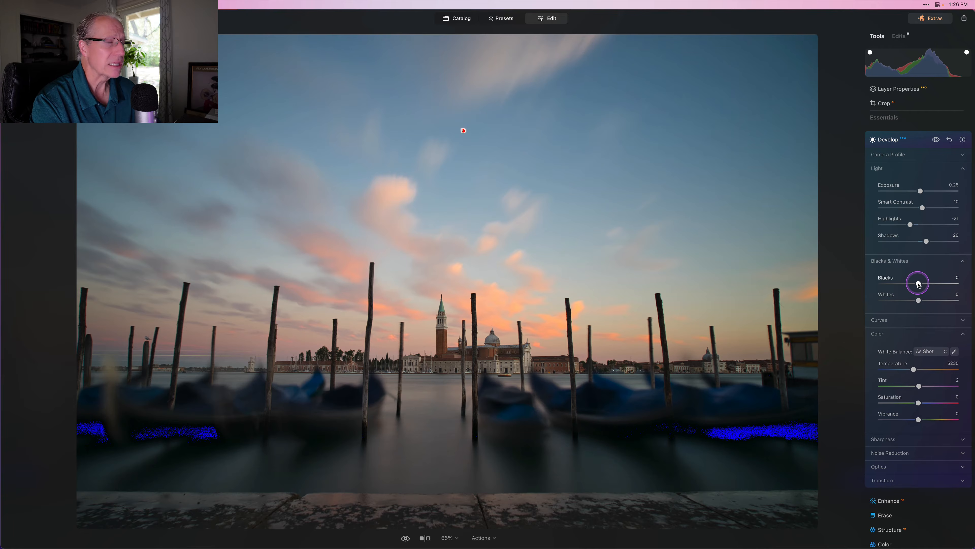
left_click_drag(918, 283, 922, 301)
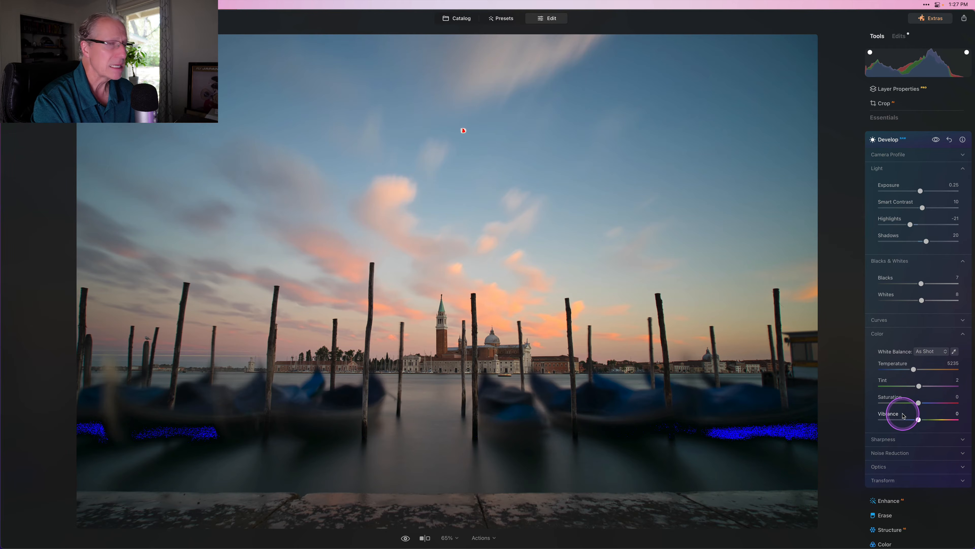
scroll(903, 411, "down", 1)
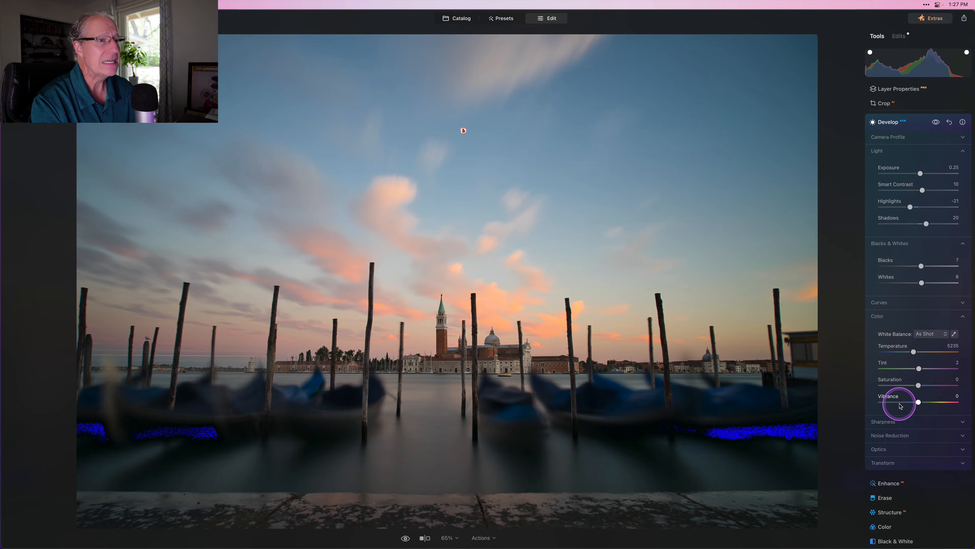
key("j")
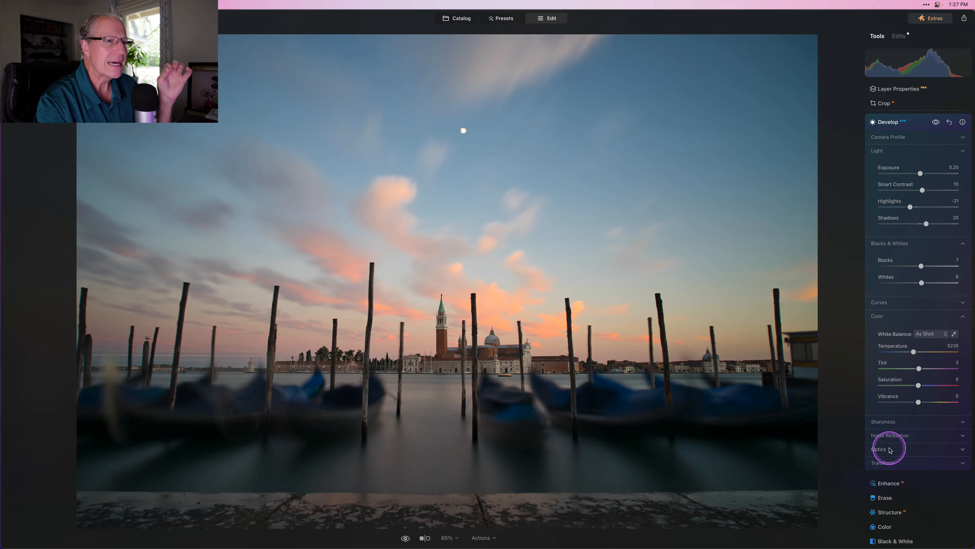
Step: Set Devignette to 60 in the Optics section
left_click(889, 449)
left_click_drag(882, 404, 902, 406)
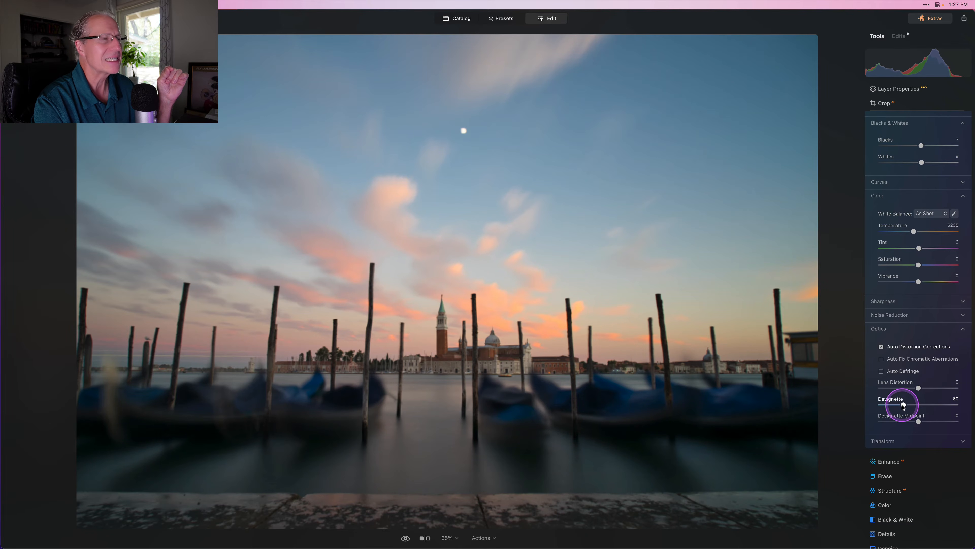
left_click(881, 347)
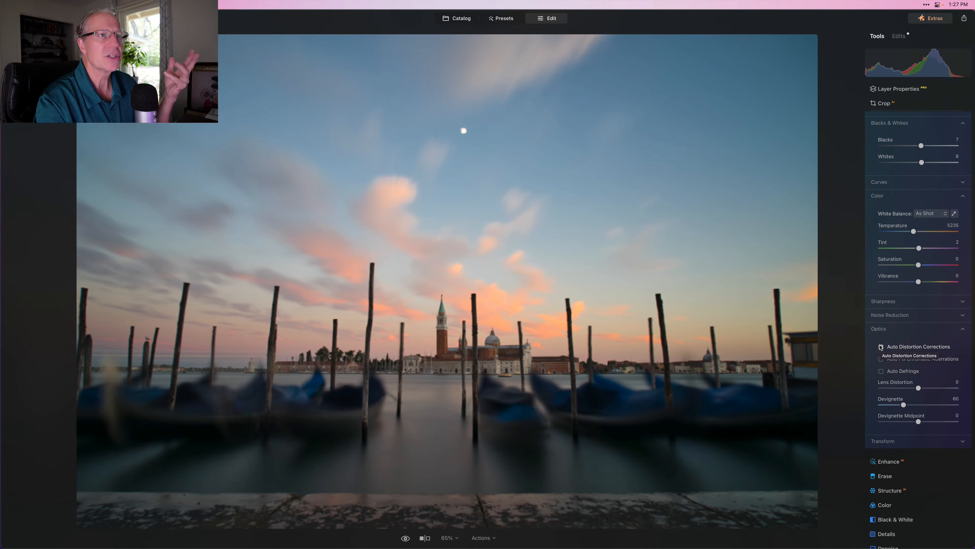
Step: Compare the photo with and without the Develop edits, then collapse Develop
scroll(893, 170, "up", 8)
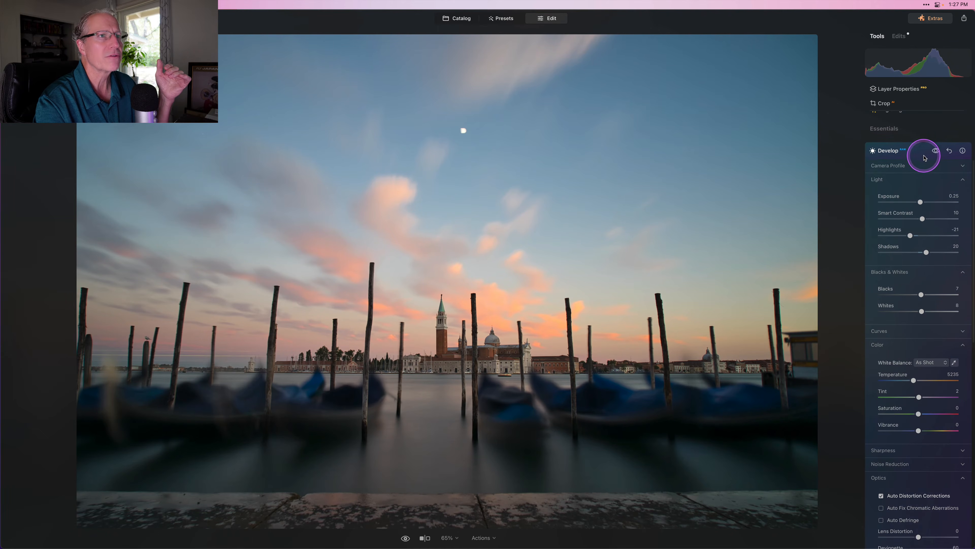
left_click(935, 151)
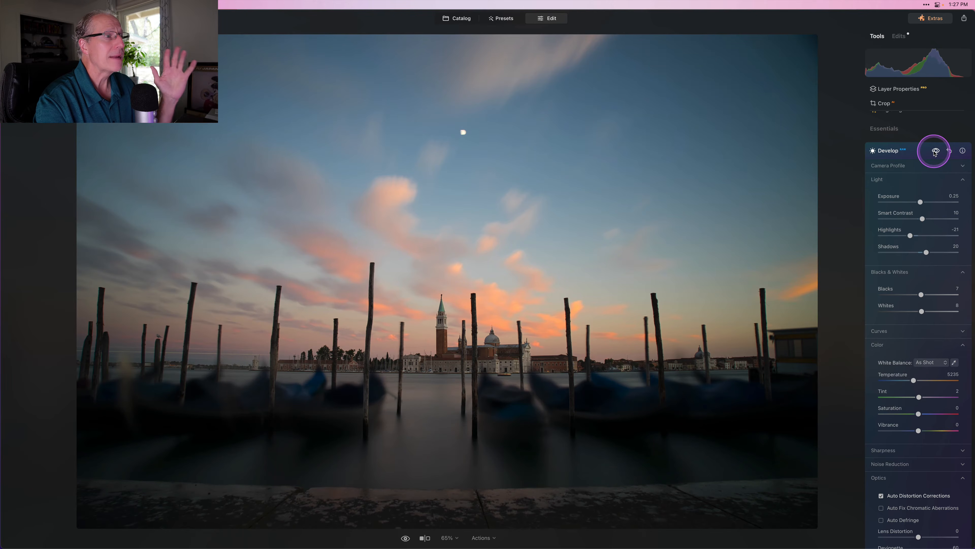
left_click(936, 152)
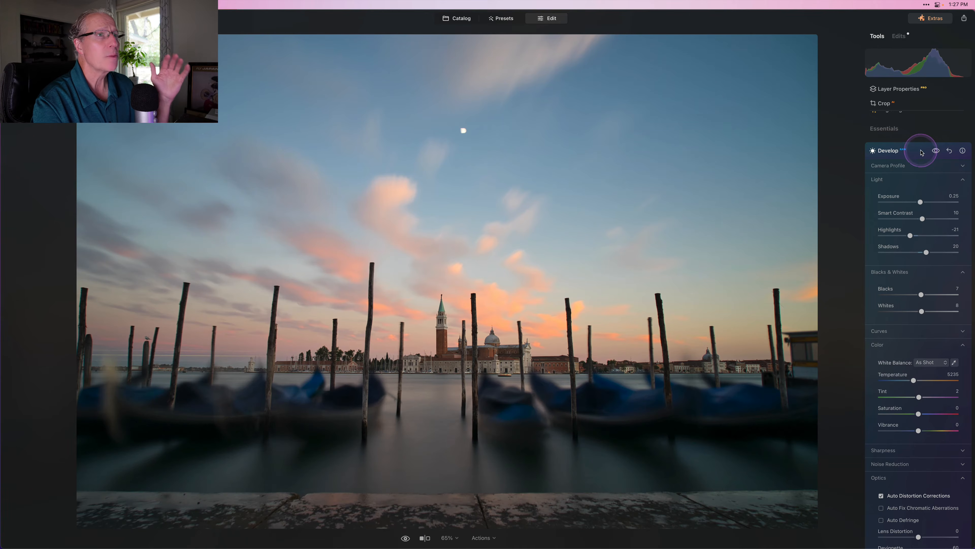
left_click(907, 151)
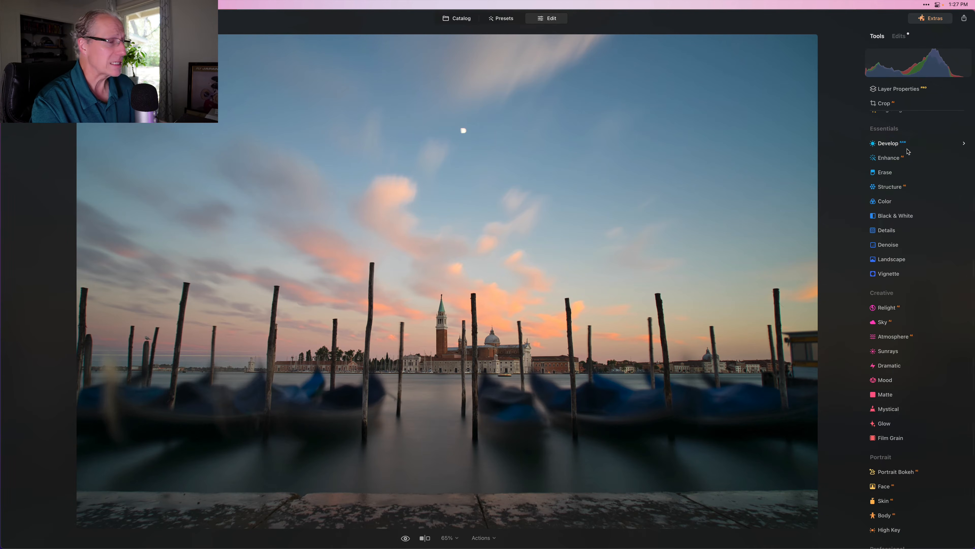
Step: Open Supercontrast and set Highlights, Midtones and Shadows Contrast to 27, 26 and 26
scroll(906, 154, "up", 5)
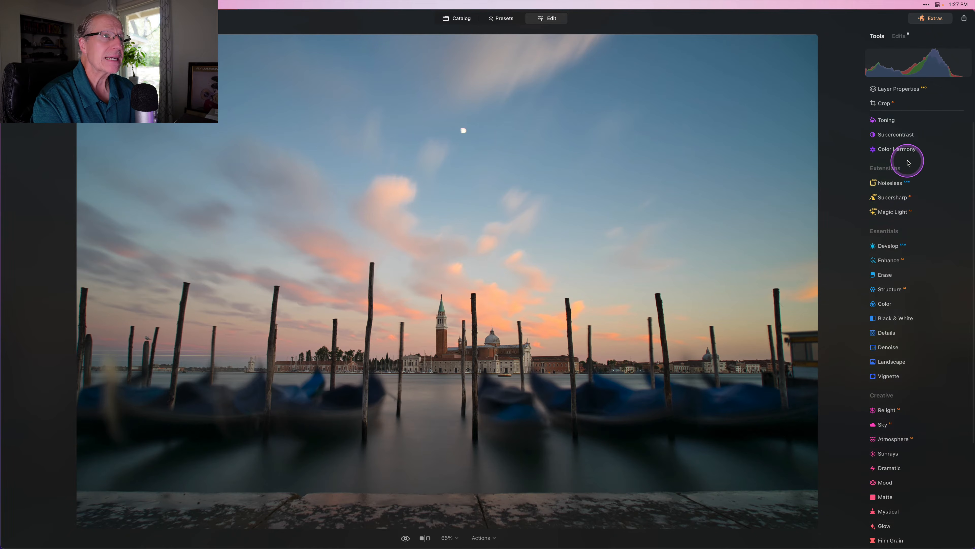
left_click(891, 136)
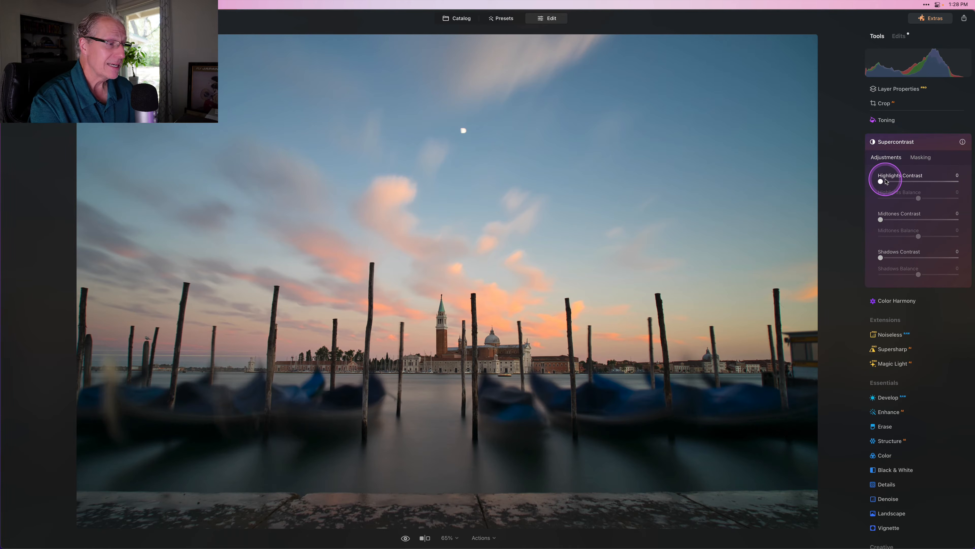
left_click_drag(885, 182, 901, 183)
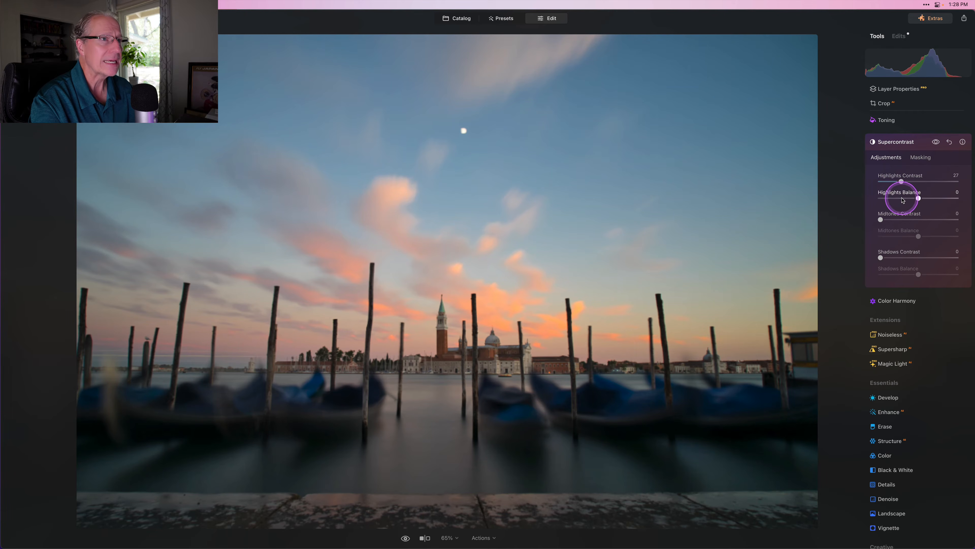
left_click(901, 220)
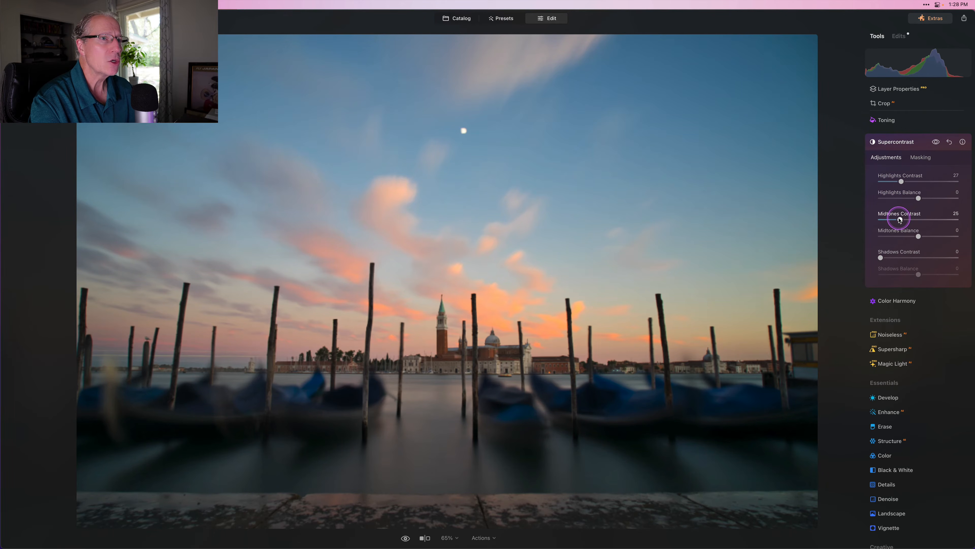
left_click_drag(902, 220, 900, 220)
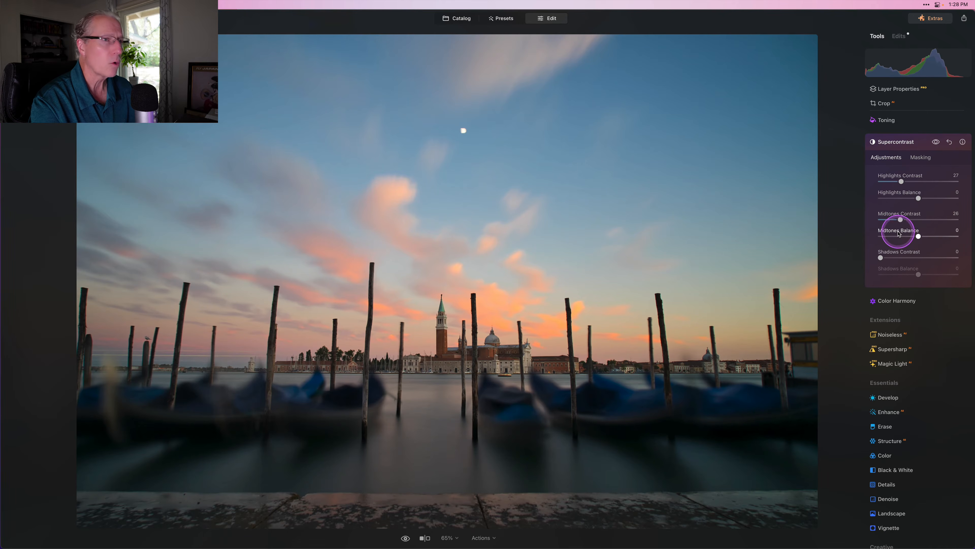
left_click(899, 258)
left_click_drag(899, 256, 899, 256)
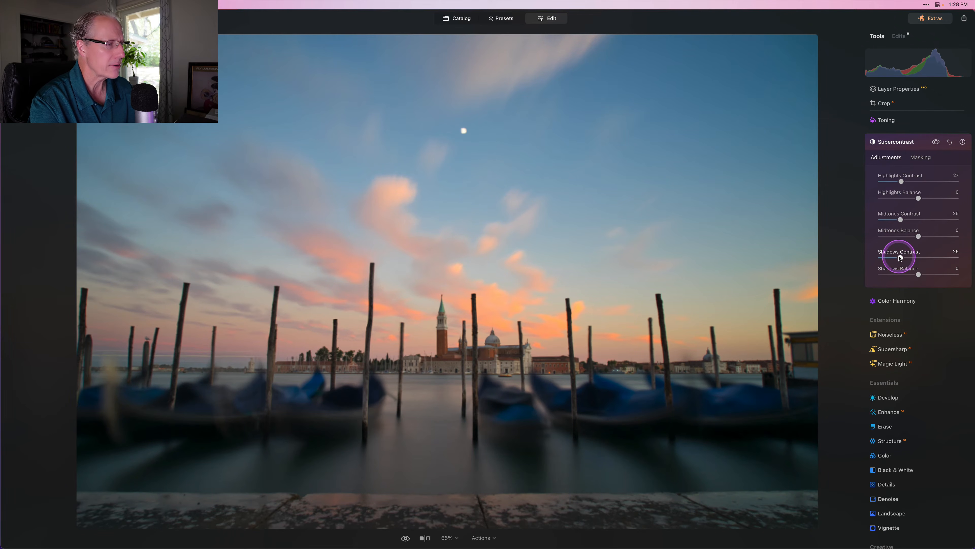
Step: Set Highlights, Midtones and Shadows Balance to -22, -20 and -9, then preview without the effect
left_click(915, 198)
left_click_drag(914, 198, 910, 199)
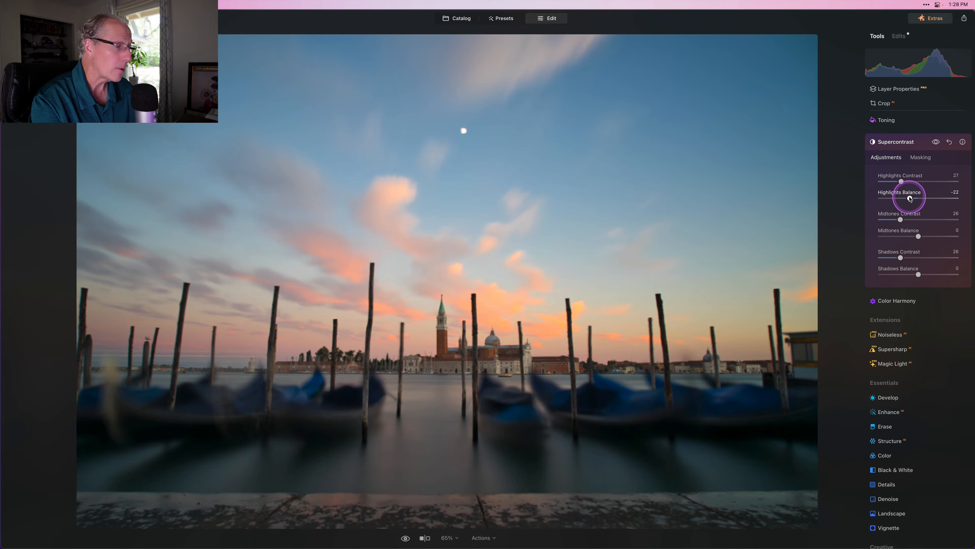
left_click_drag(919, 238, 912, 239)
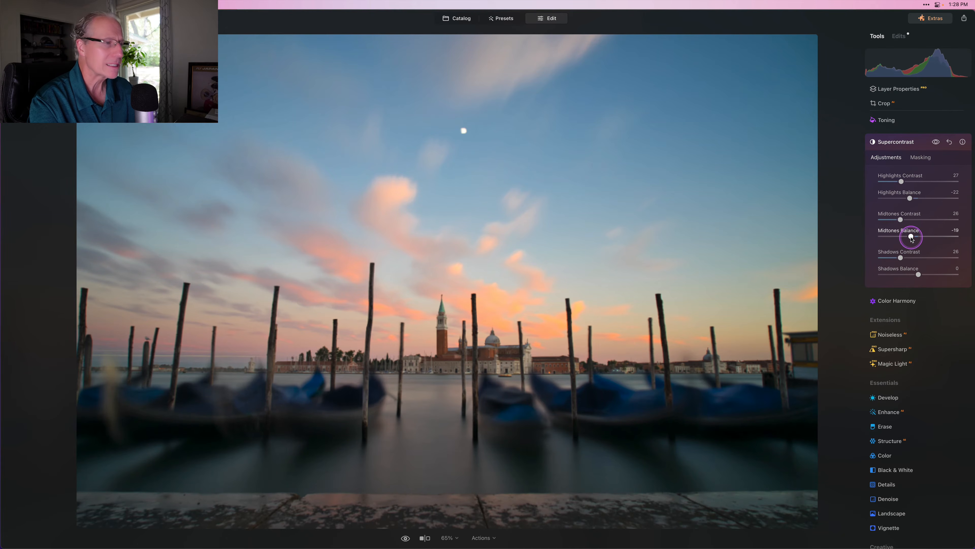
left_click_drag(918, 274, 915, 275)
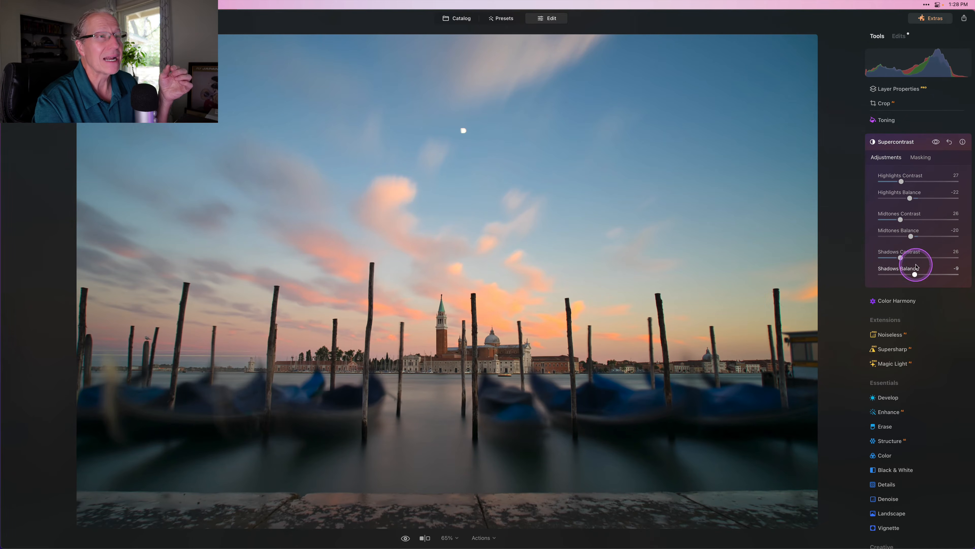
left_click(936, 142)
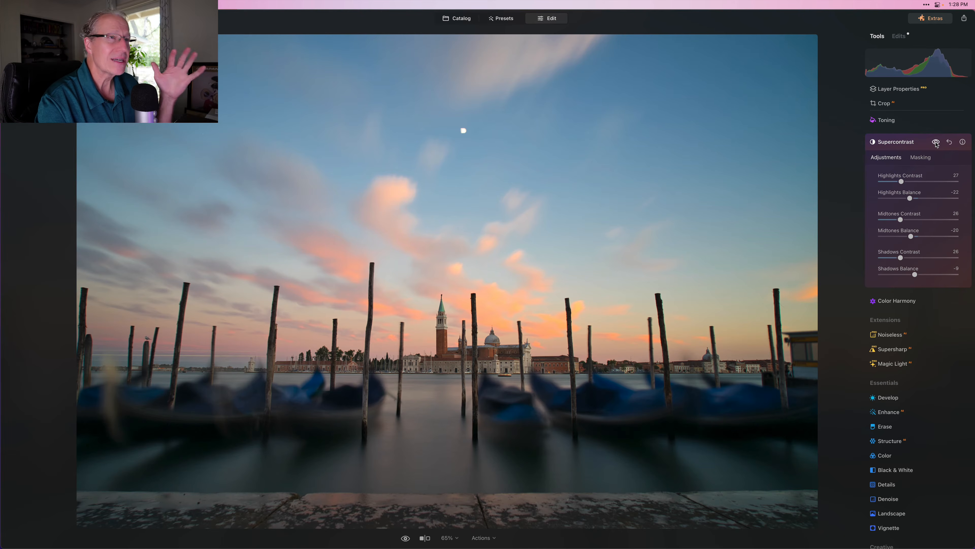
Step: Close Supercontrast and start a fresh Develop adjustment from Essentials
left_click(907, 142)
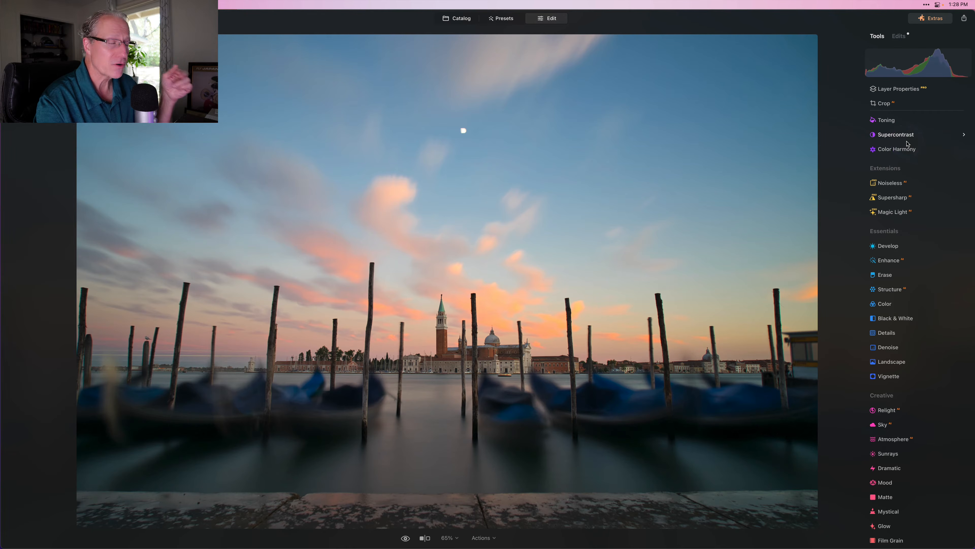
left_click(889, 247)
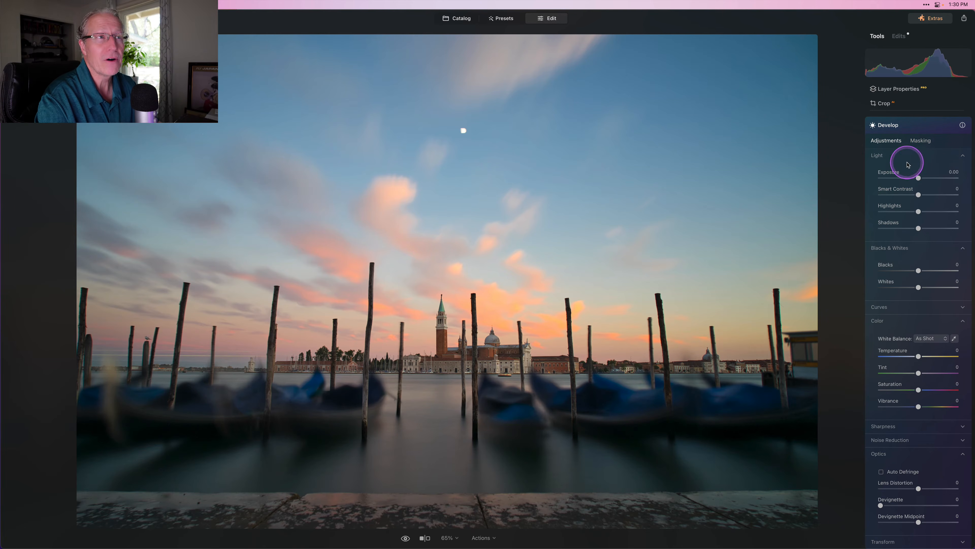
Step: Mask the water and gondolas with a linear gradient and brighten that area's exposure
left_click(922, 140)
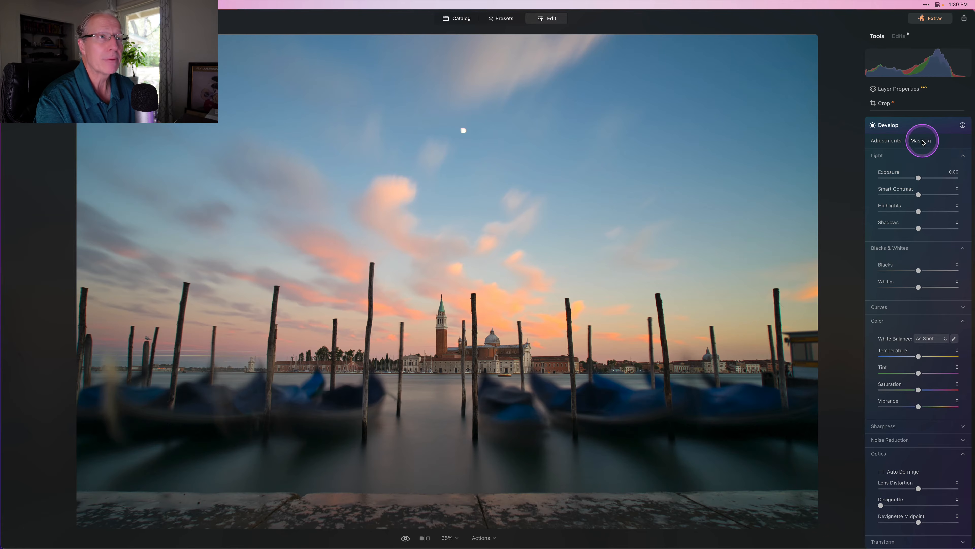
left_click(906, 169)
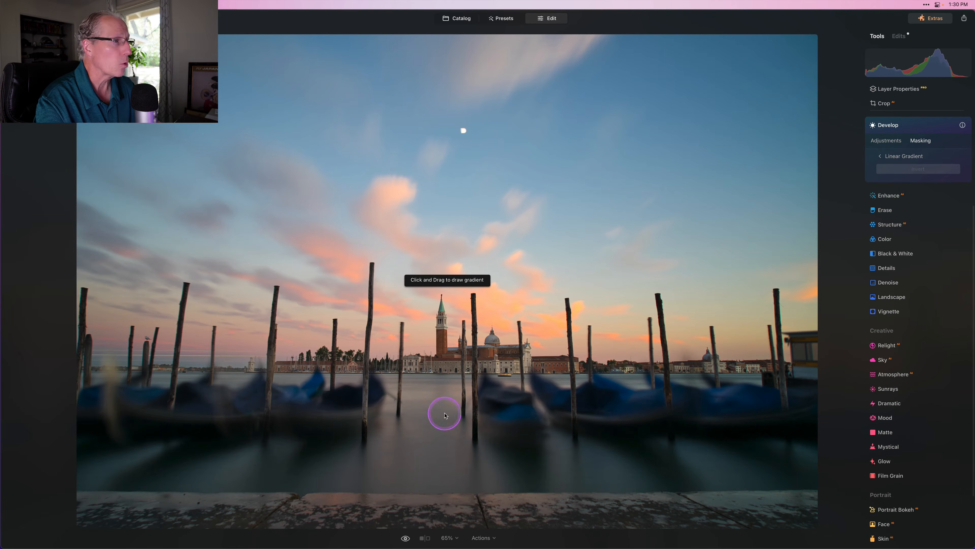
left_click_drag(442, 388, 437, 328)
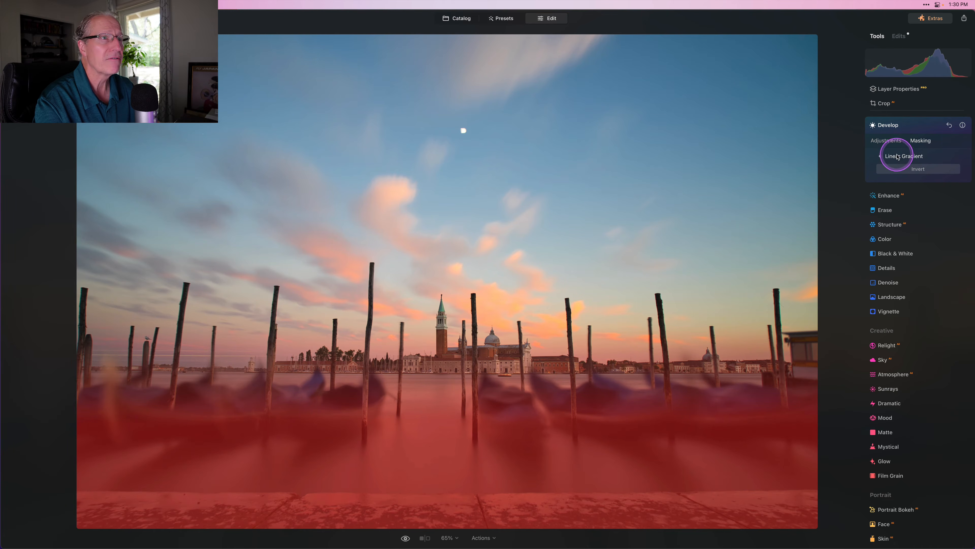
left_click(886, 141)
left_click_drag(913, 174, 930, 194)
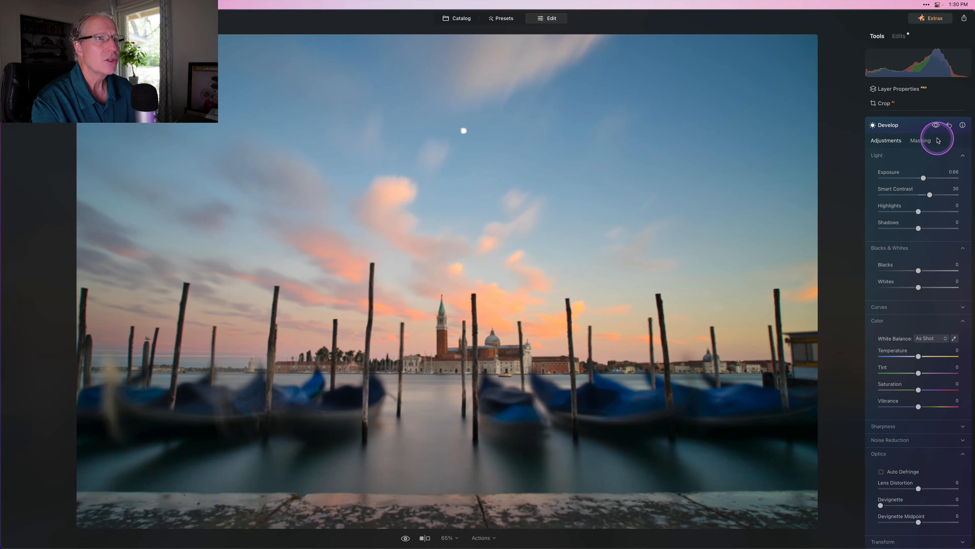
left_click(936, 125)
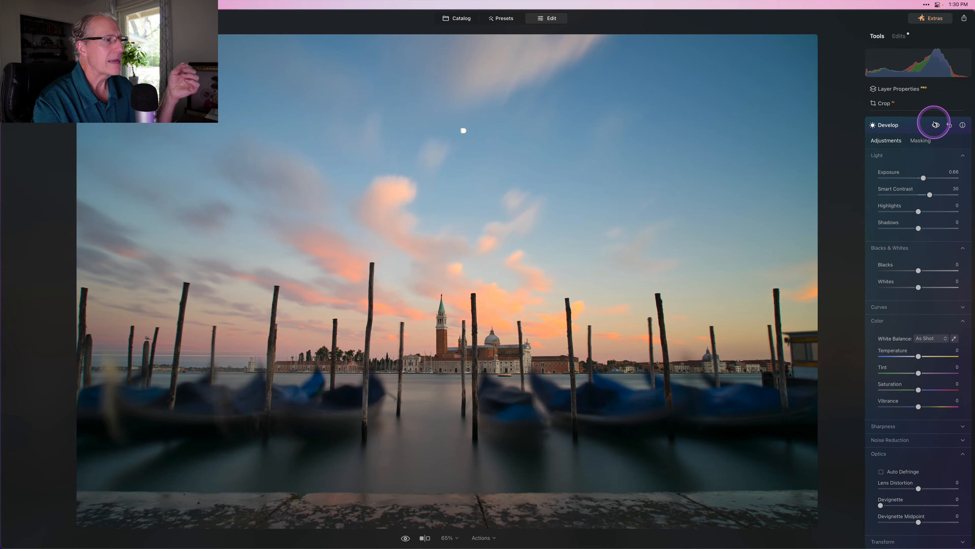
left_click(935, 125)
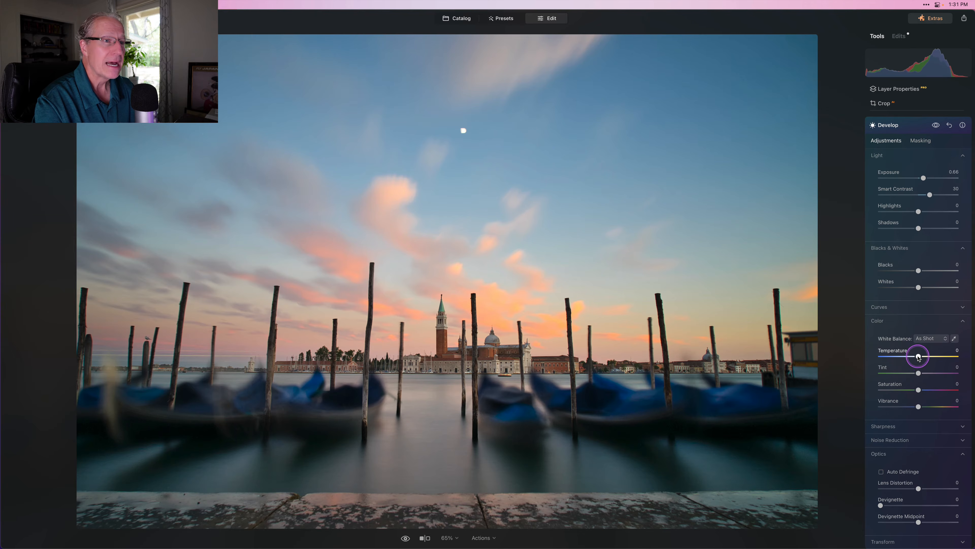
Step: Set Temperature to 2 and Tint to 19, then compare with the edits hidden
left_click(918, 356)
left_click_drag(919, 356, 920, 357)
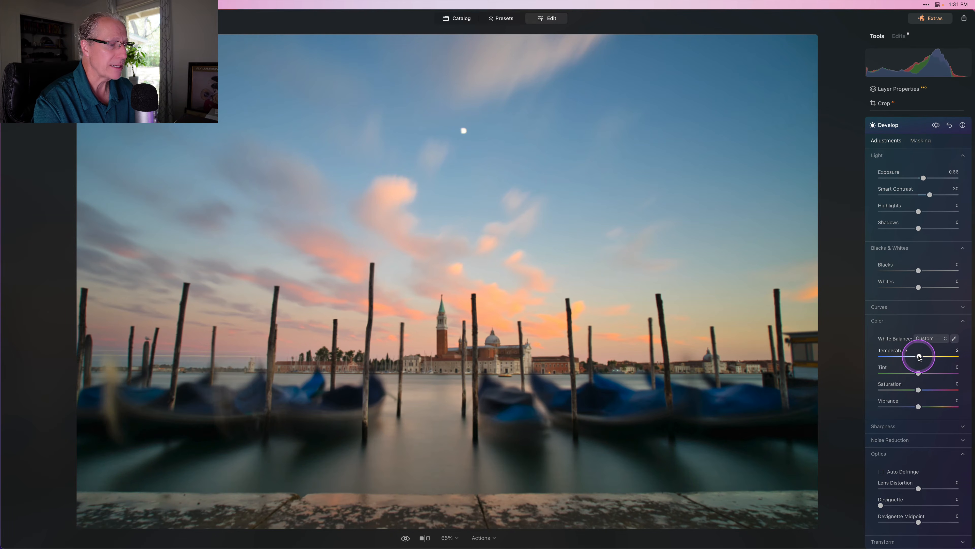
left_click_drag(919, 374, 925, 374)
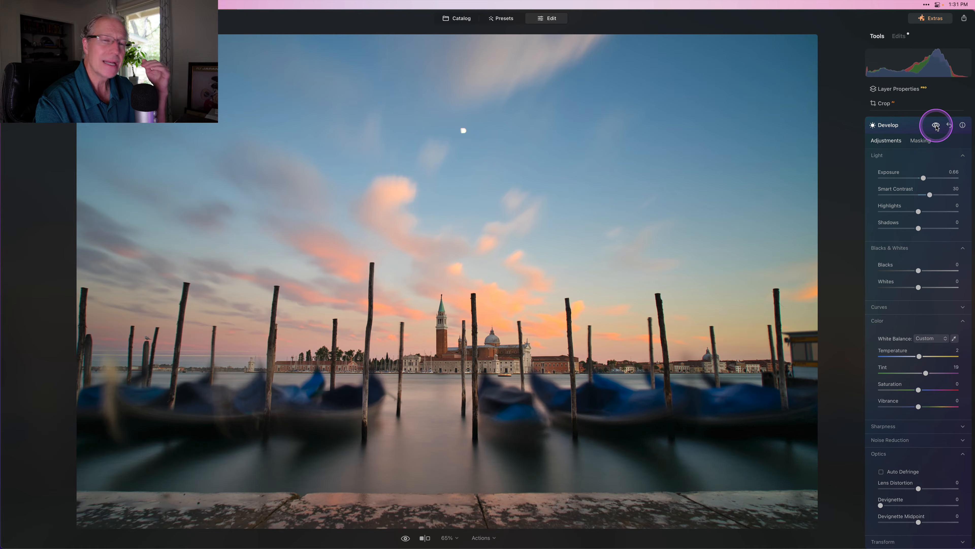
left_click(936, 127)
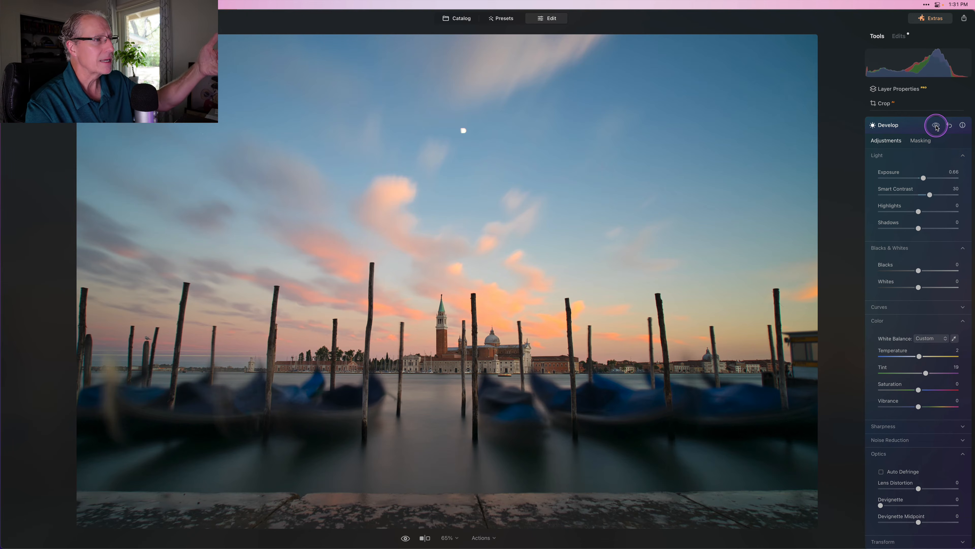
left_click(936, 126)
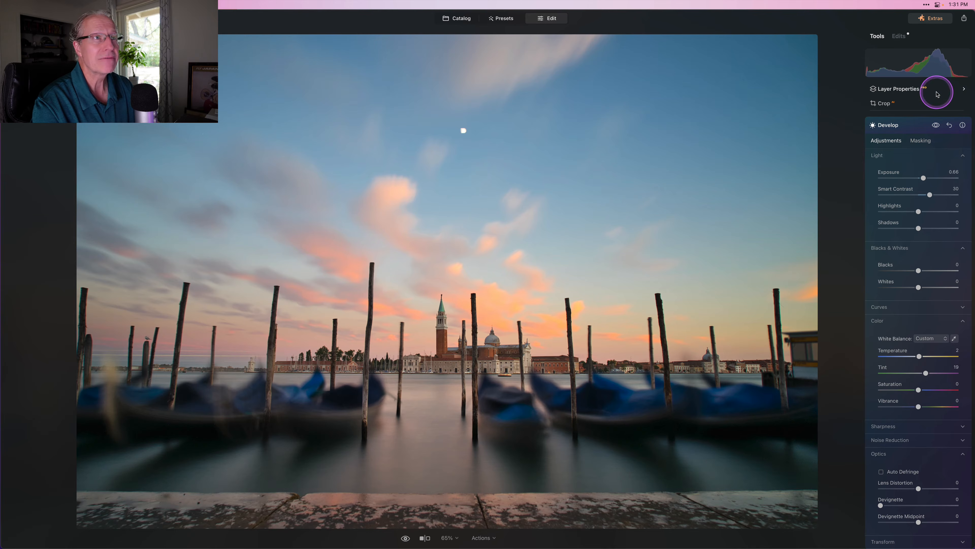
Step: Start another Develop adjustment masked by a linear gradient drawn across the horizon
left_click(896, 129)
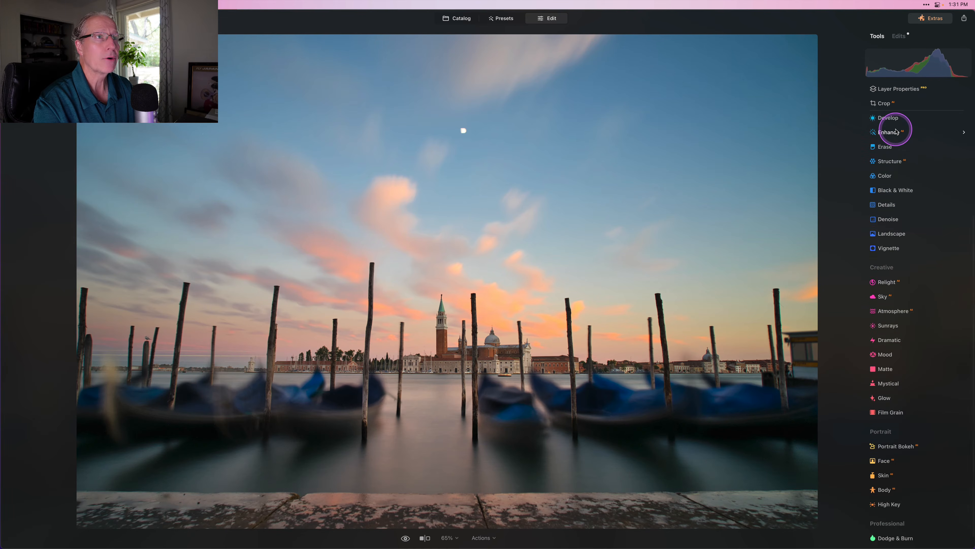
left_click(895, 149)
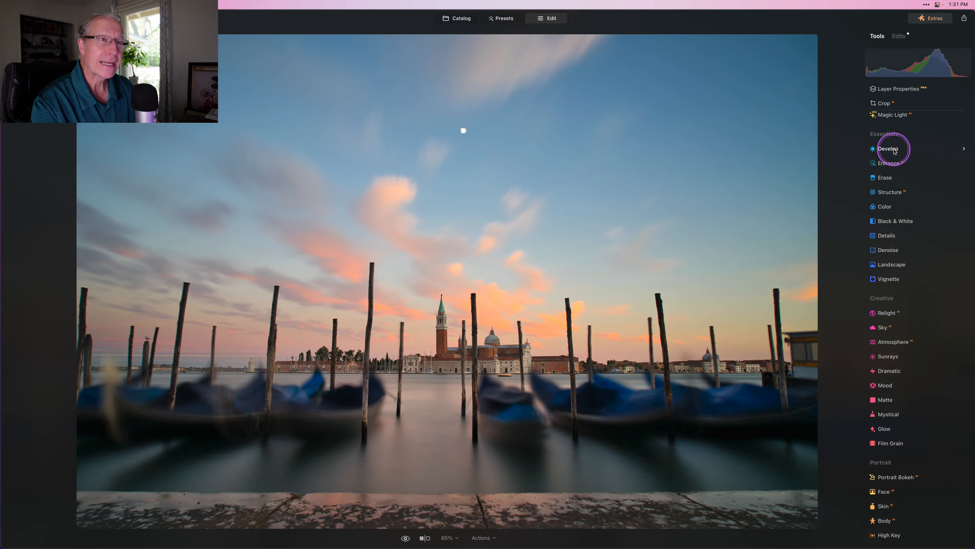
left_click(915, 147)
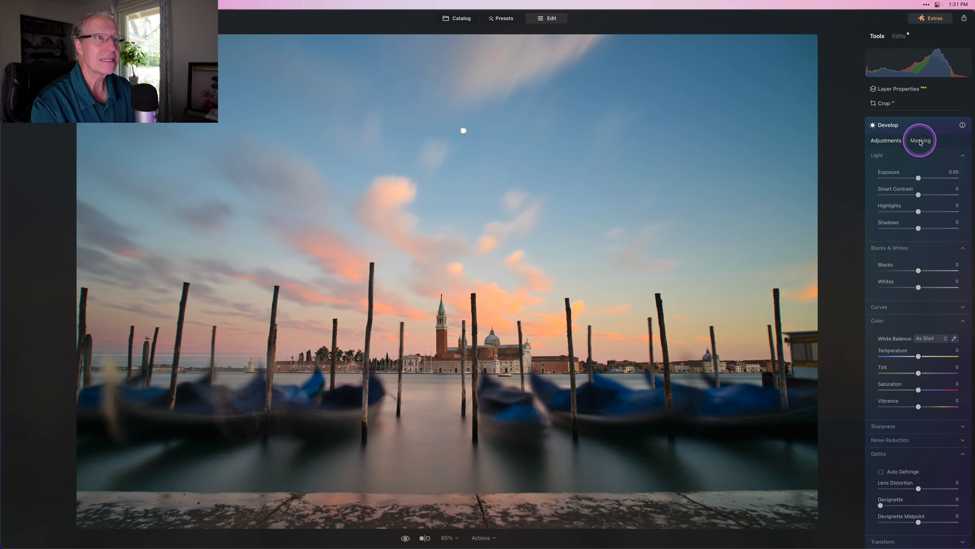
left_click(908, 165)
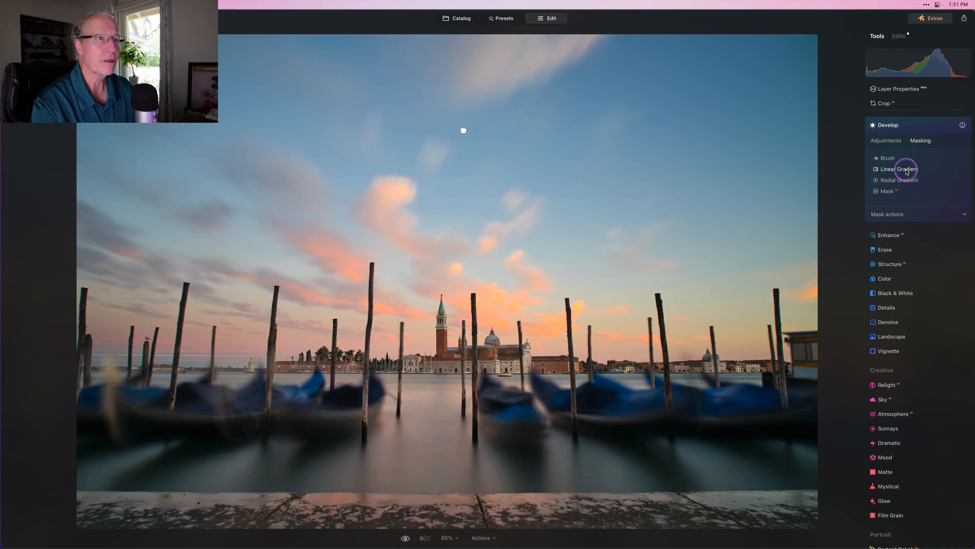
left_click(906, 169)
left_click_drag(488, 274, 483, 410)
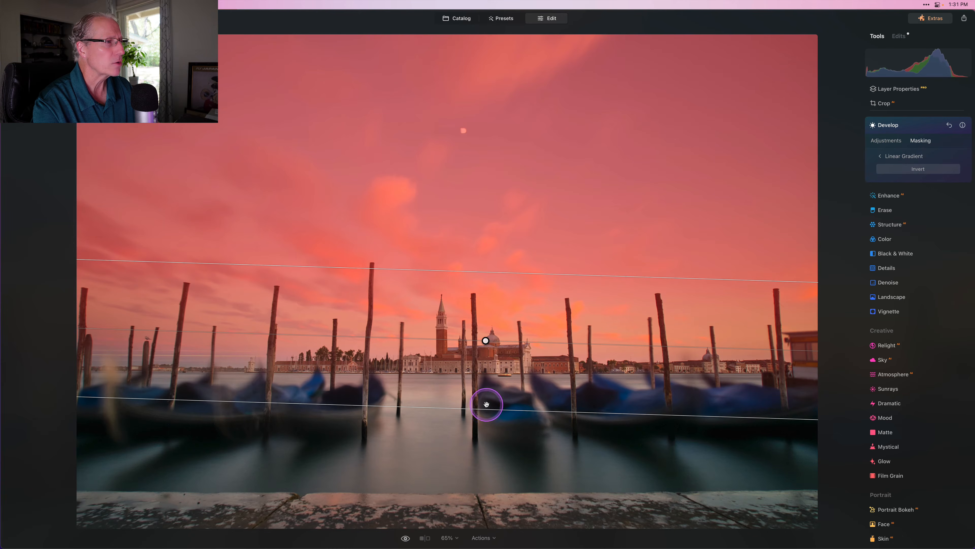
left_click_drag(529, 339, 486, 308)
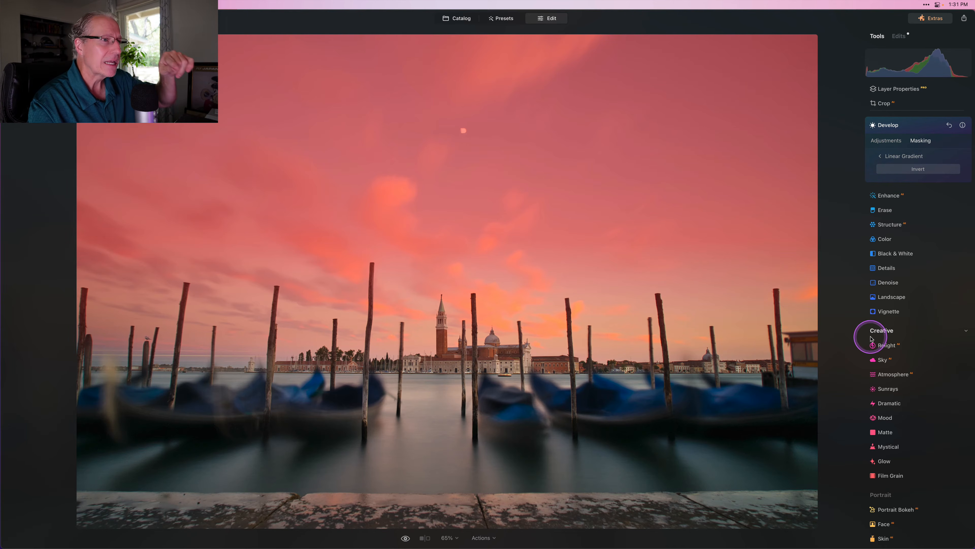
mouse_move(683, 334)
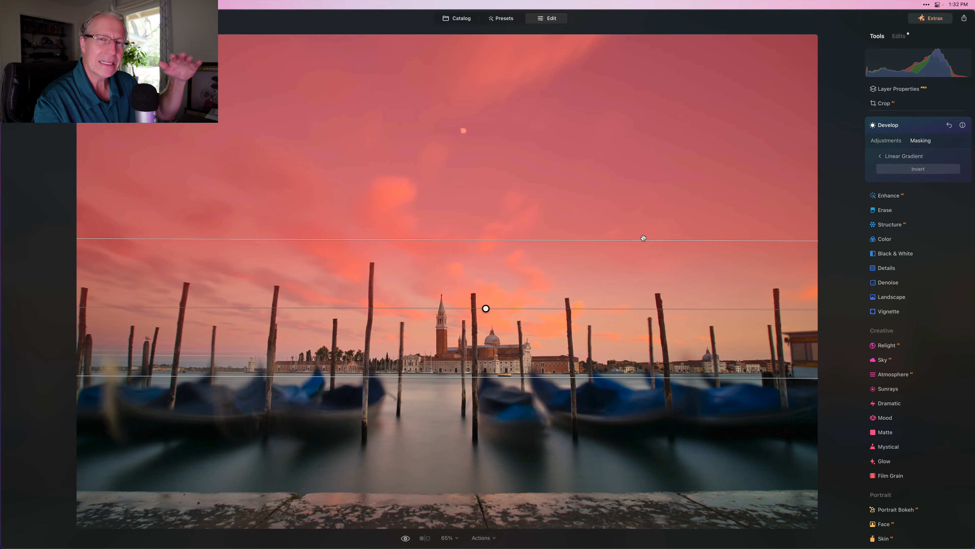
left_click(882, 157)
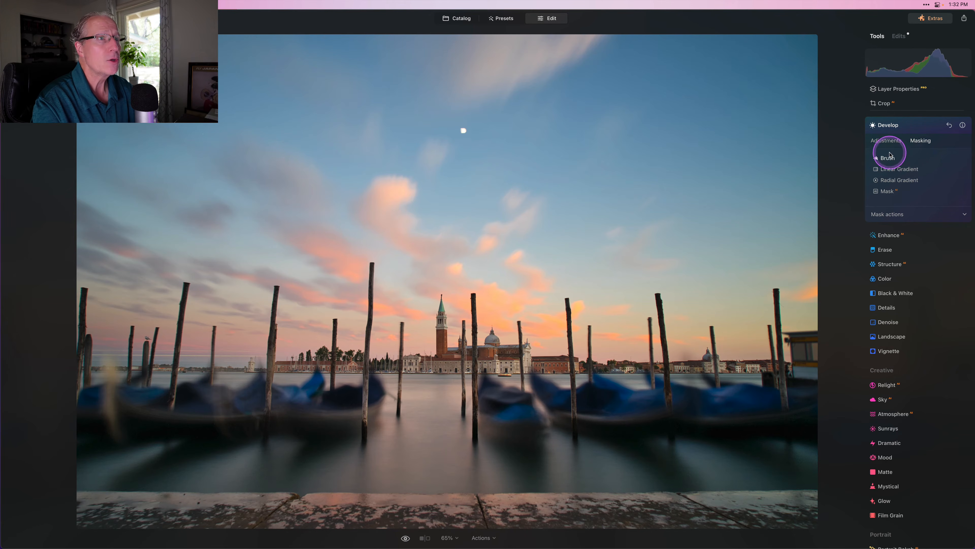
Step: Set the sky adjustment to Exposure -0.30, Tint 5 and Vibrance 7, then collapse Develop
left_click(891, 142)
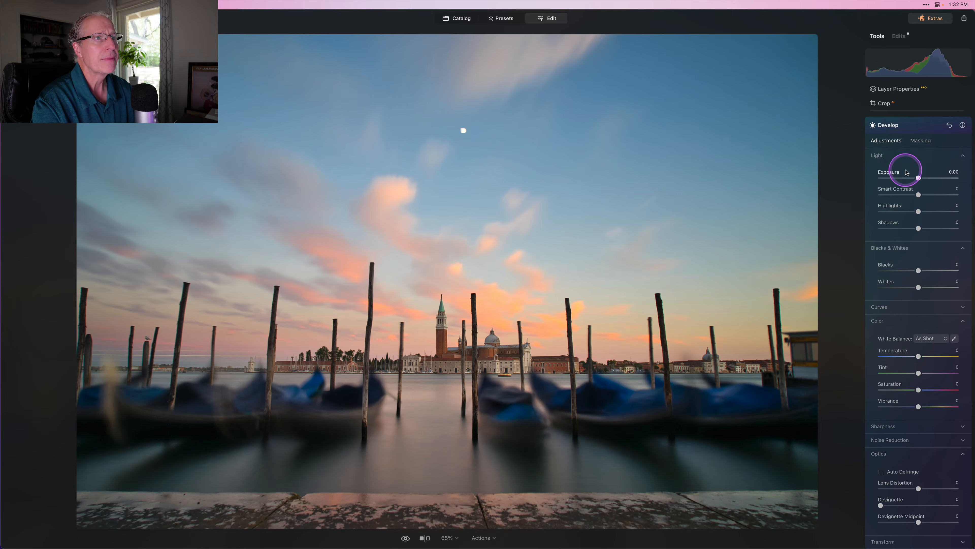
left_click_drag(918, 178, 917, 178)
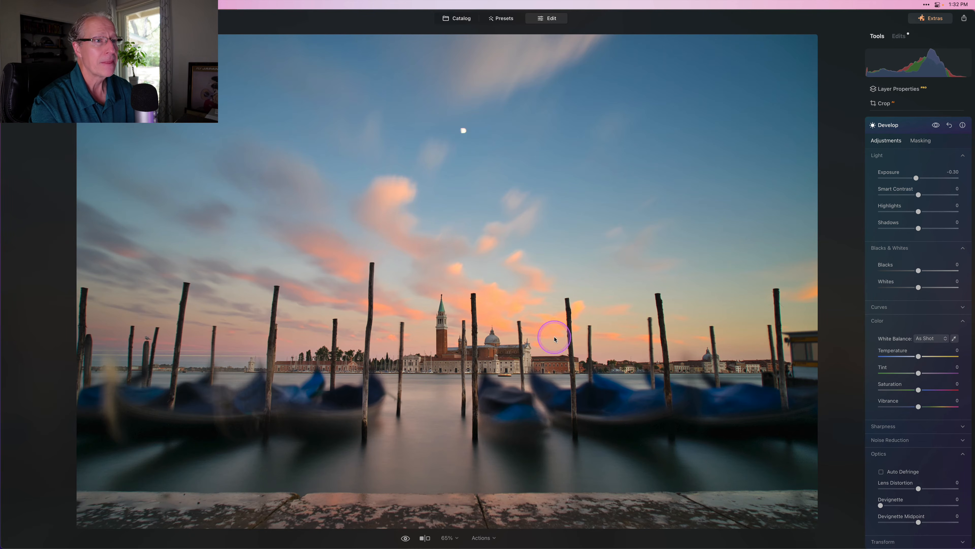
left_click_drag(919, 373, 922, 374)
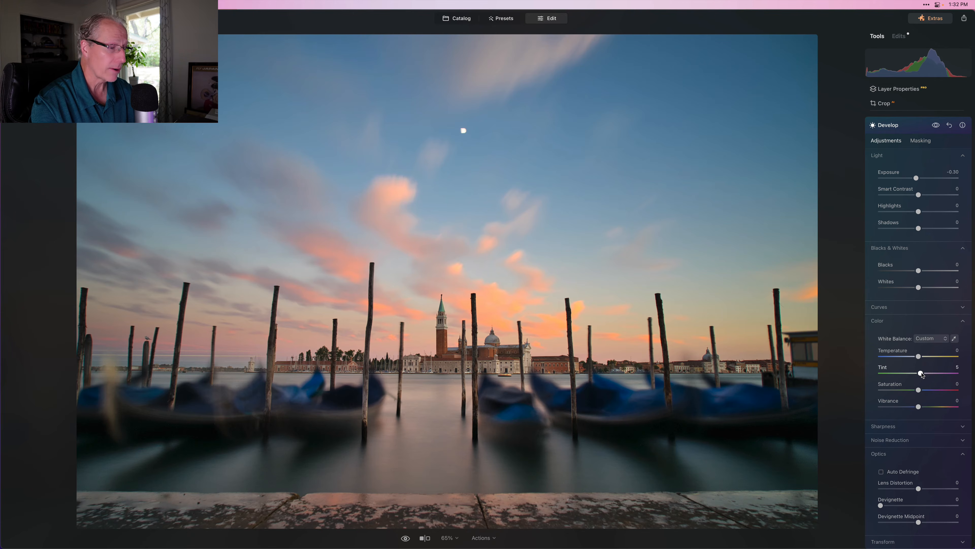
left_click_drag(918, 406, 923, 407)
left_click(928, 140)
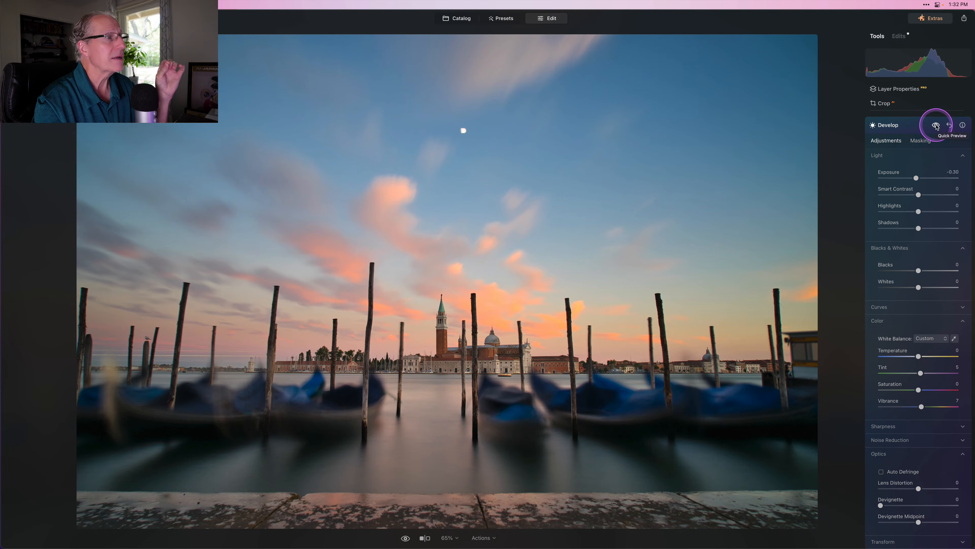
left_click_drag(936, 126, 918, 131)
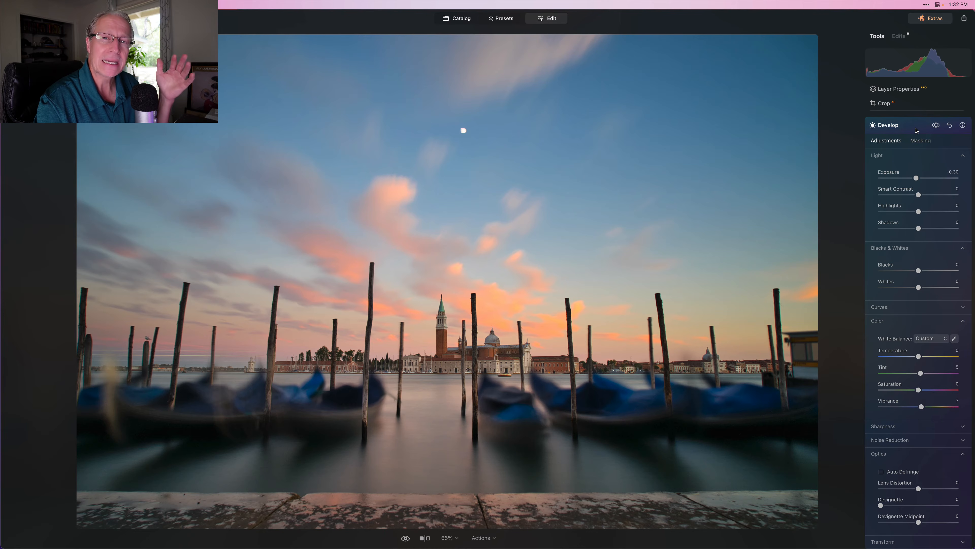
left_click(916, 131)
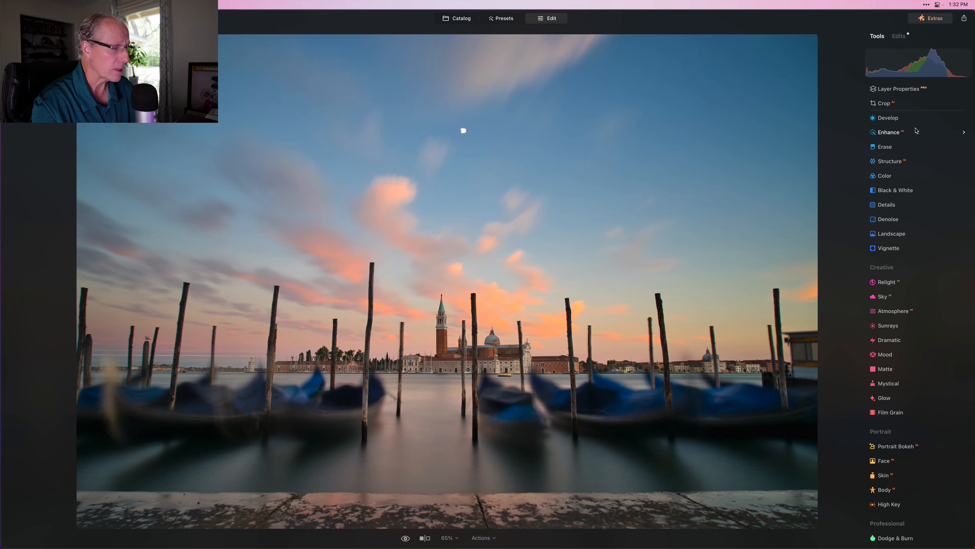
Step: Open the Enhance tool and set Accent to 30
left_click(891, 179)
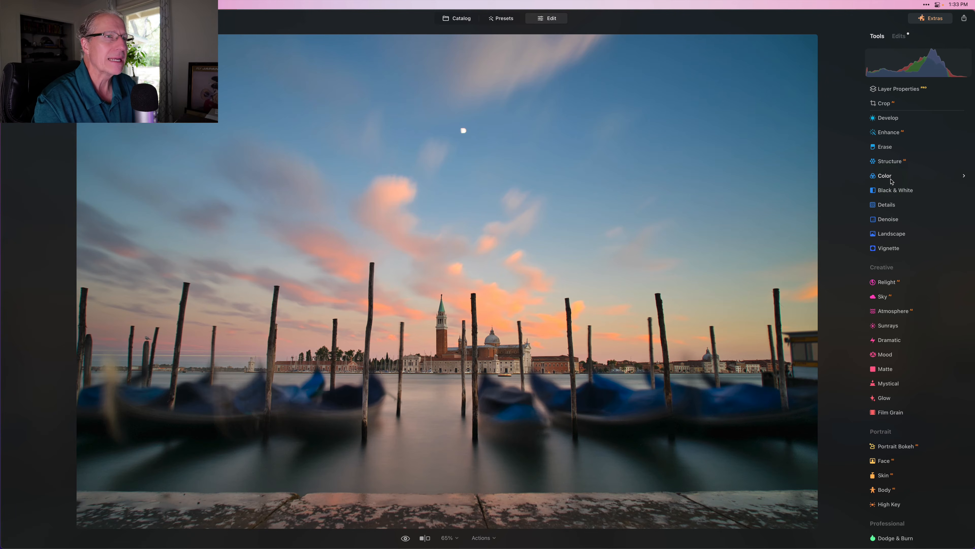
left_click(920, 208)
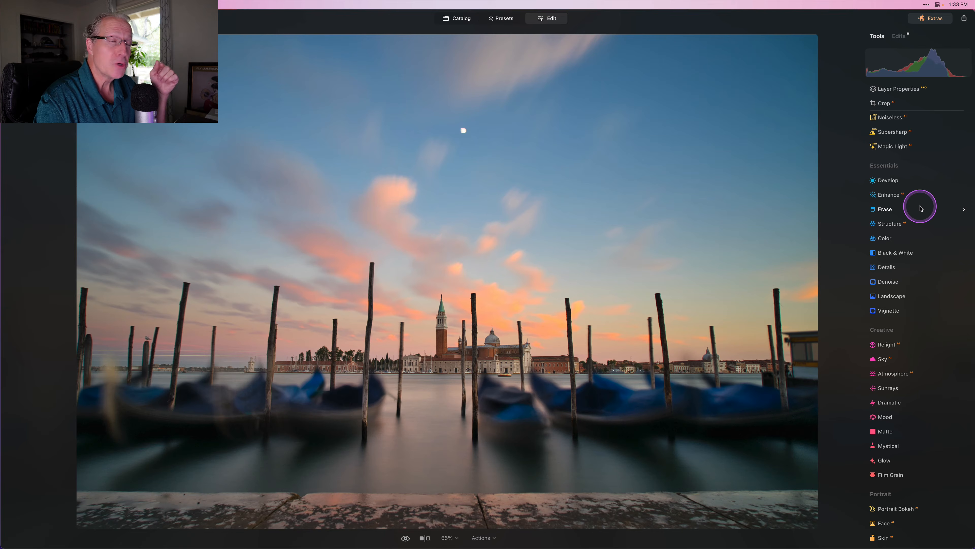
left_click(889, 194)
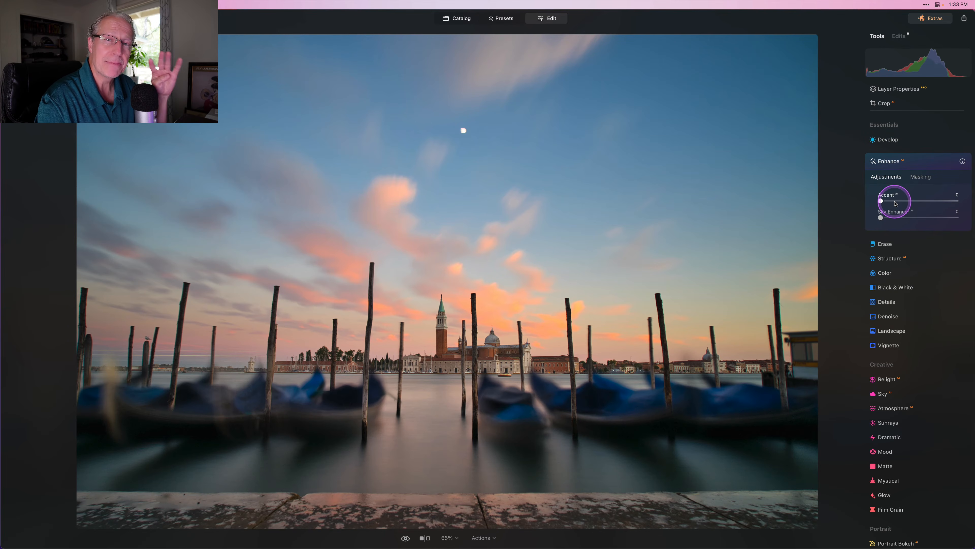
left_click_drag(895, 204, 903, 204)
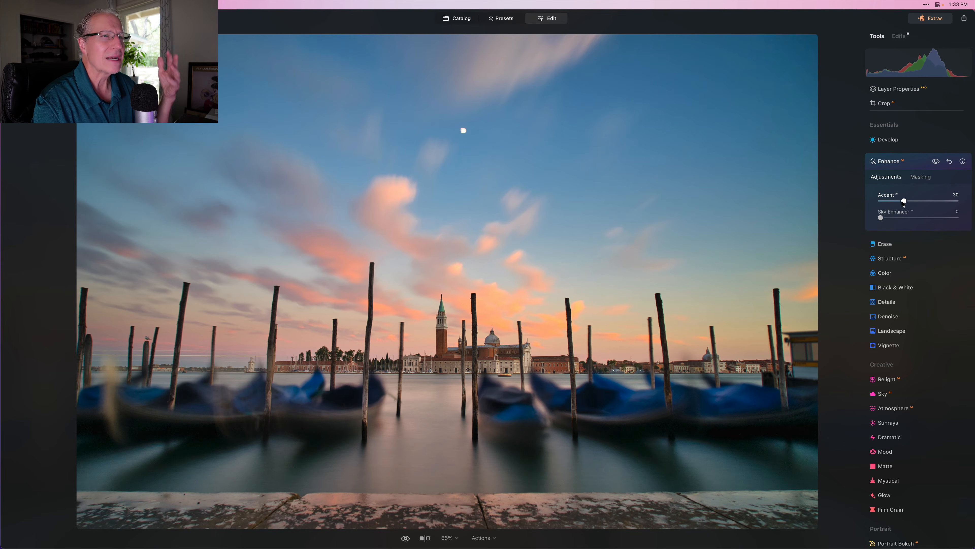
left_click(920, 179)
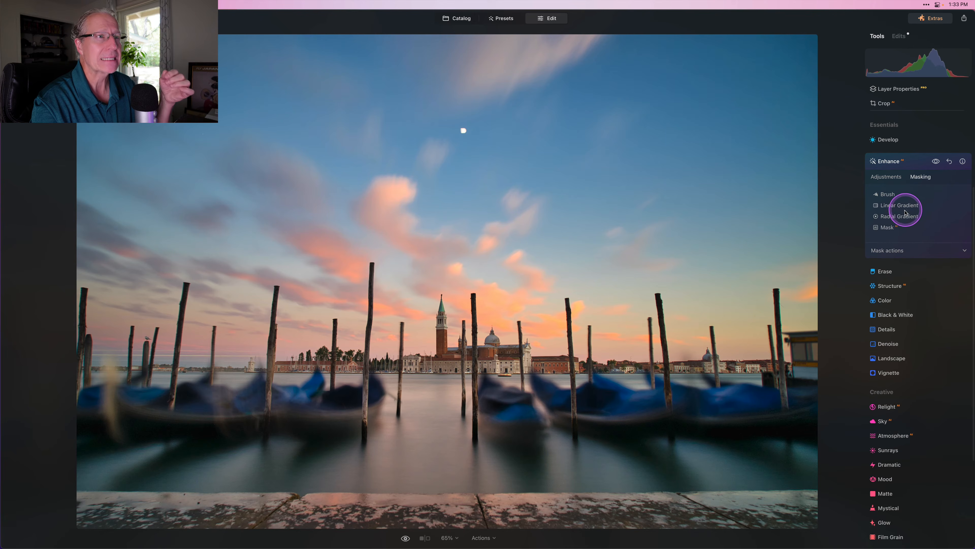
Step: Draw an inverted radial mask, then flatten, lower and widen it over the water and gondolas
left_click(899, 215)
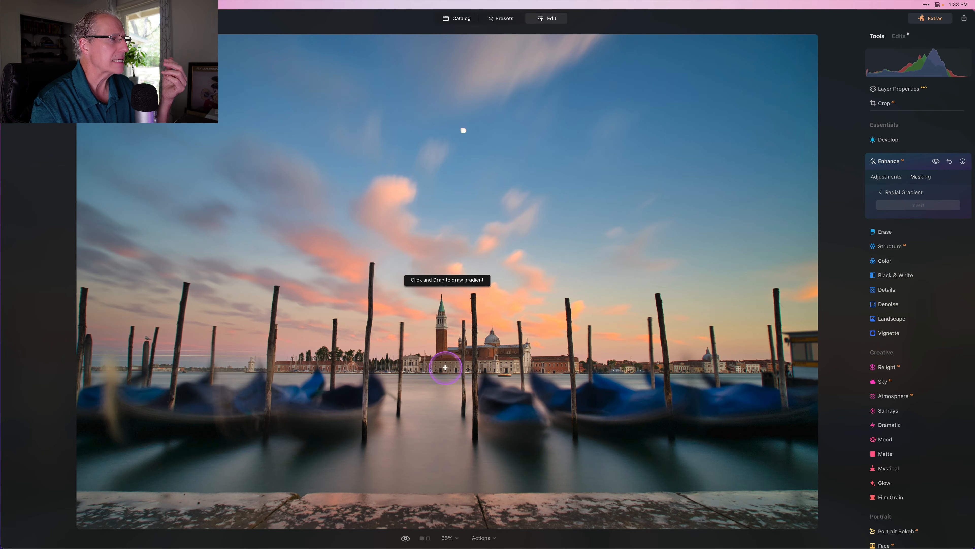
left_click_drag(446, 367, 499, 386)
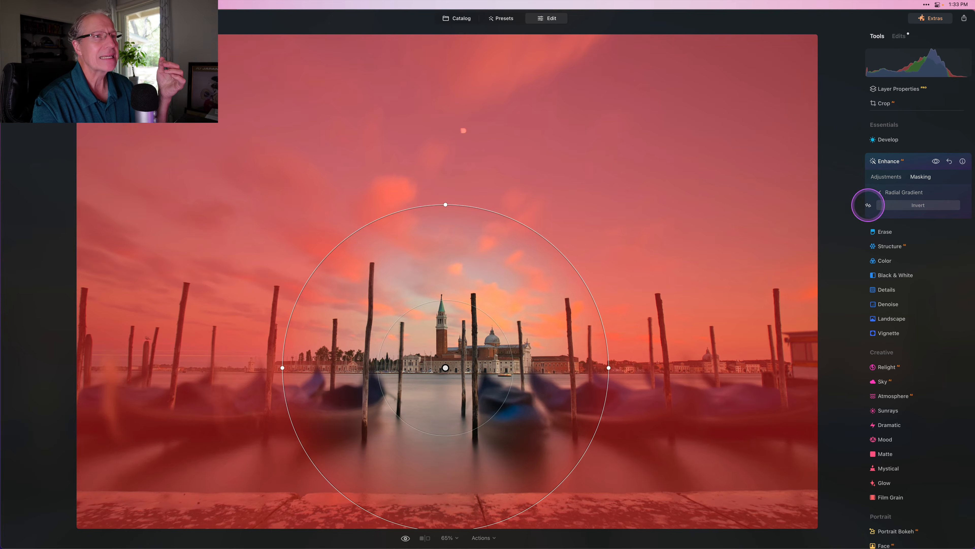
left_click(912, 205)
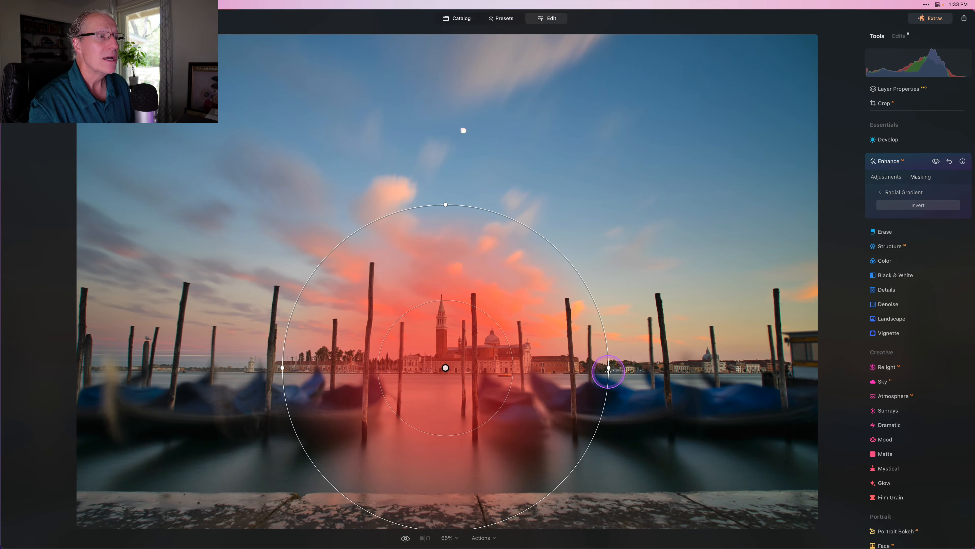
left_click_drag(609, 369, 827, 374)
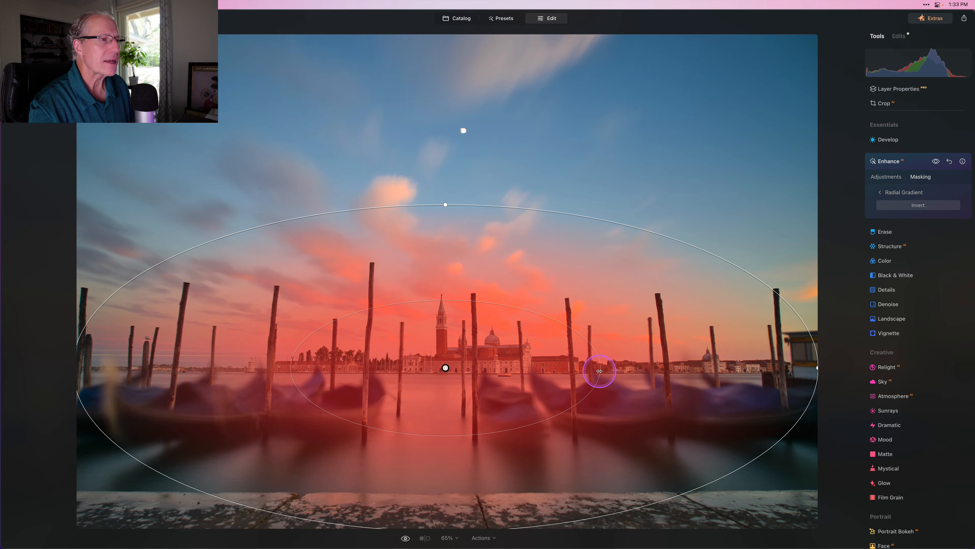
left_click_drag(600, 371, 620, 372)
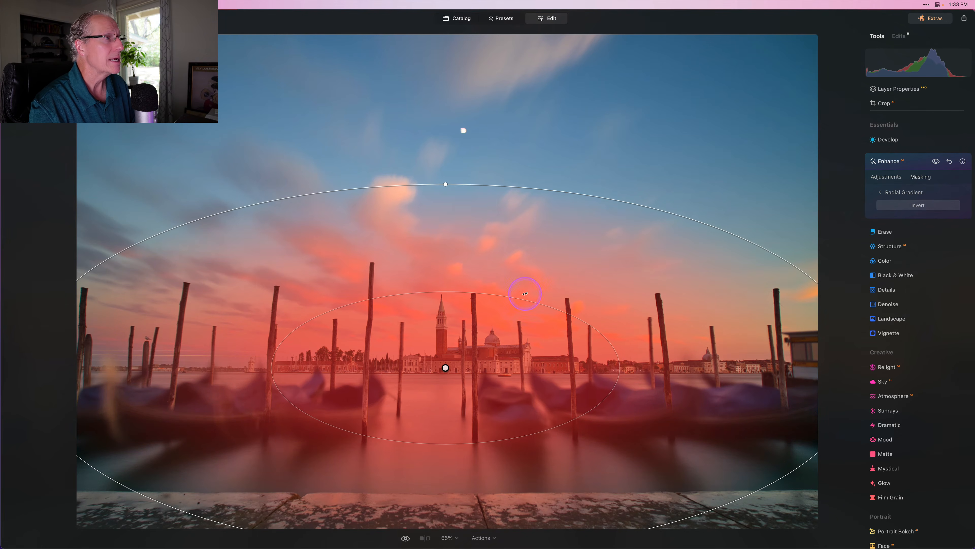
left_click_drag(446, 184, 445, 241)
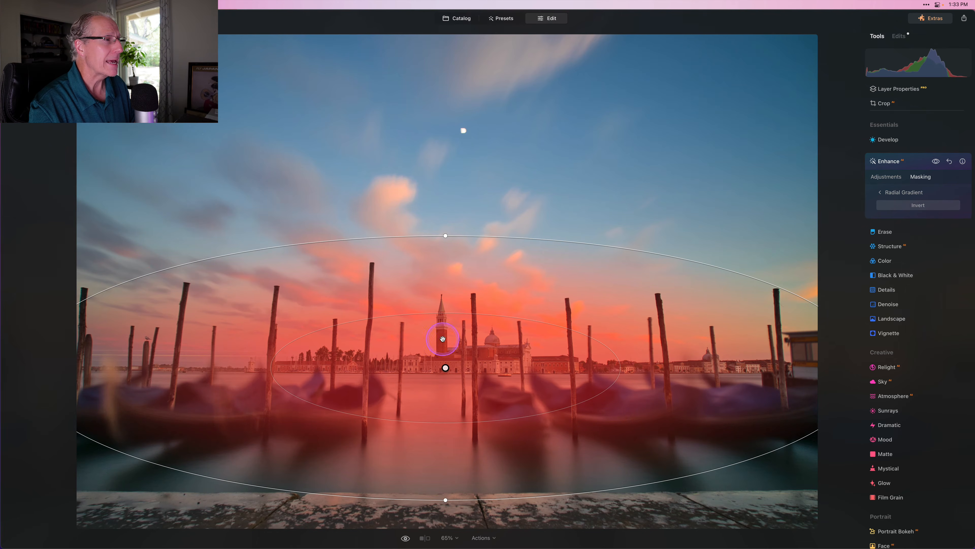
left_click_drag(444, 345, 443, 356)
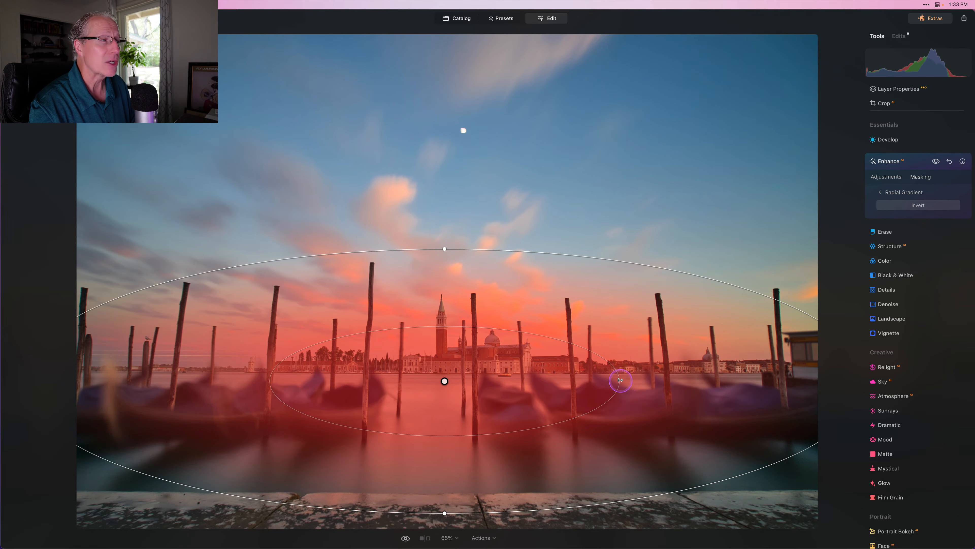
left_click_drag(619, 380, 687, 380)
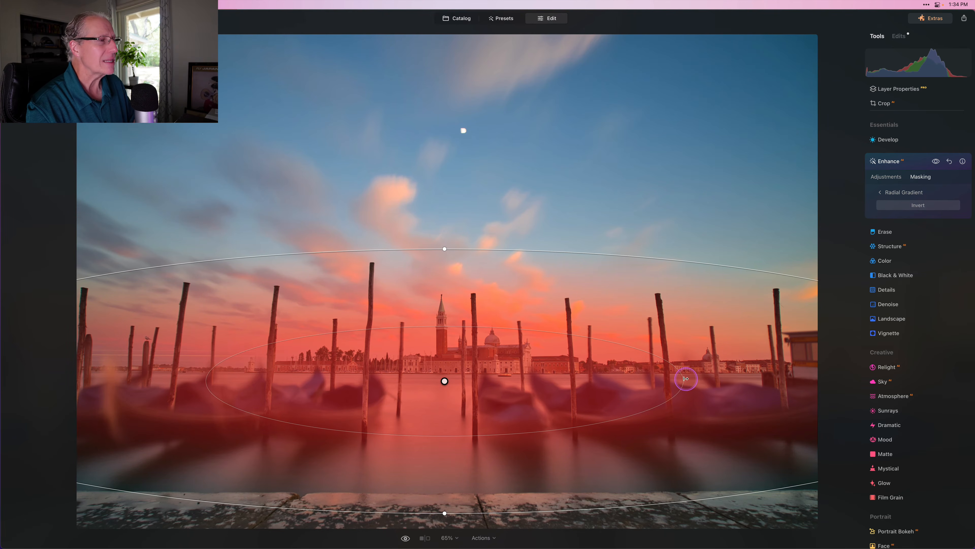
left_click(883, 176)
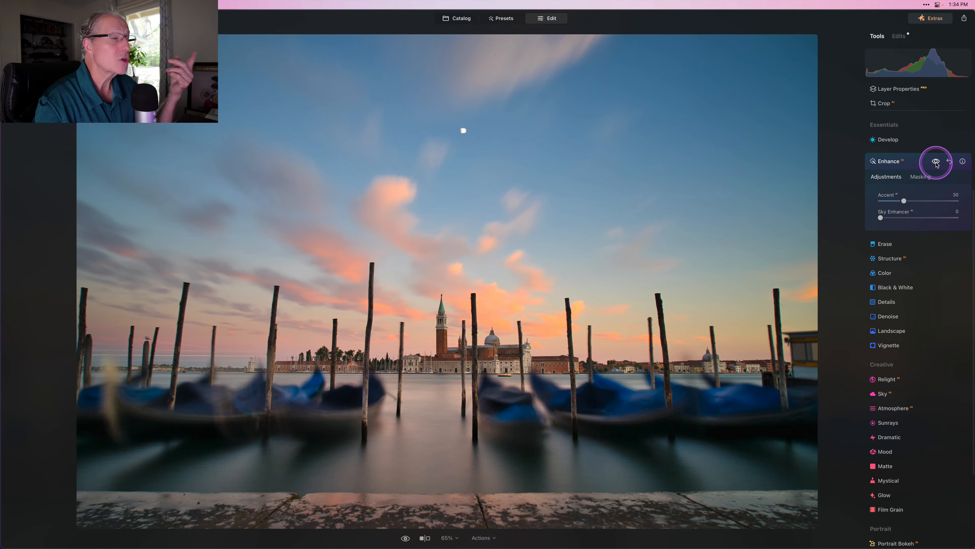
Step: Toggle the Enhance effect off and on to compare before and after
left_click(936, 163)
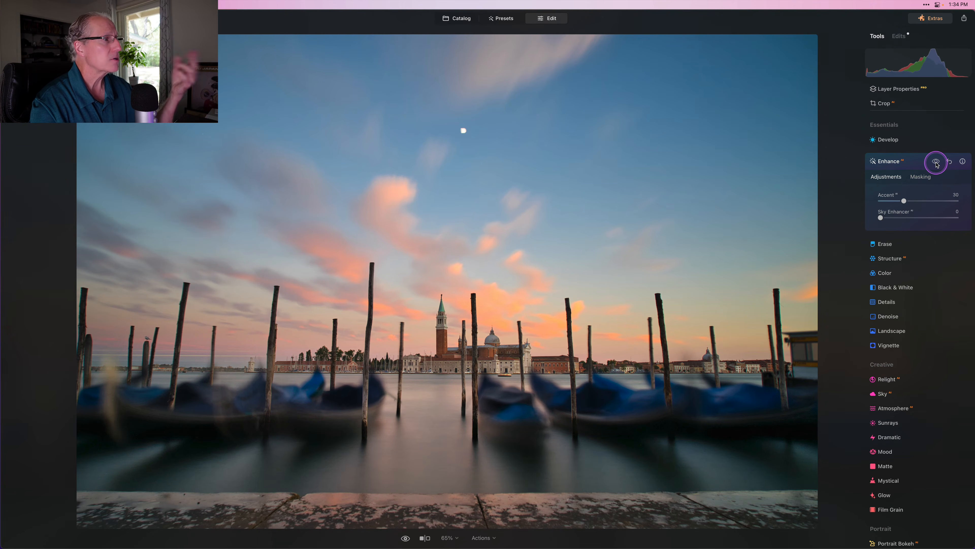
left_click(936, 163)
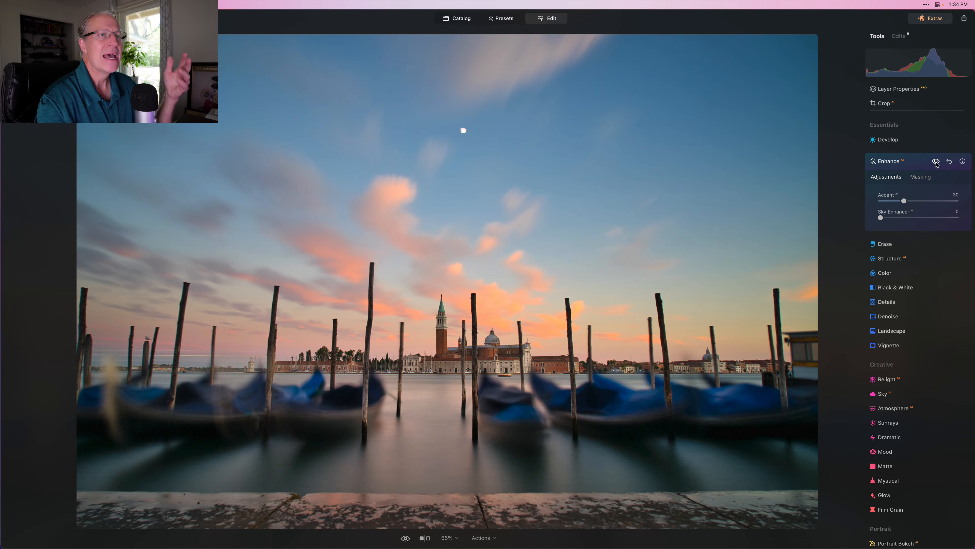
left_click(936, 162)
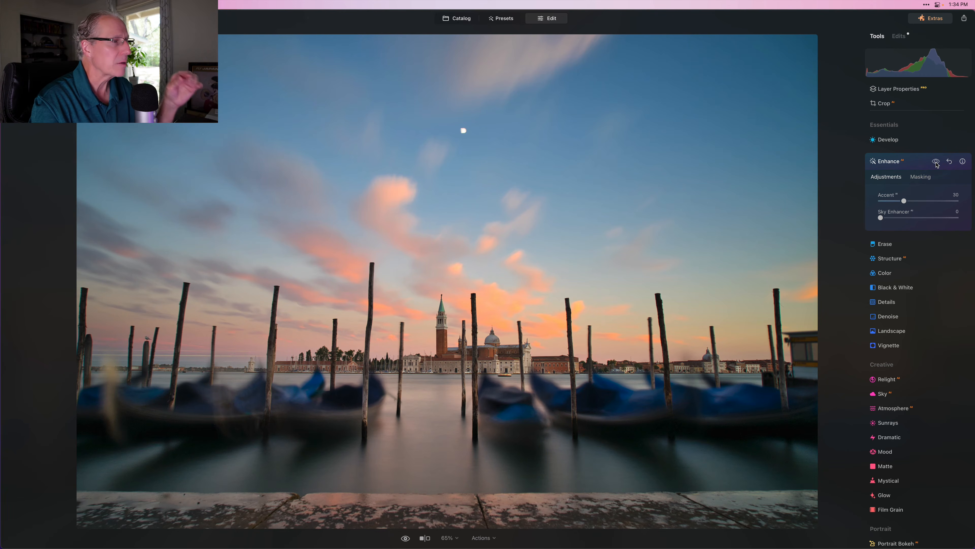
left_click(936, 161)
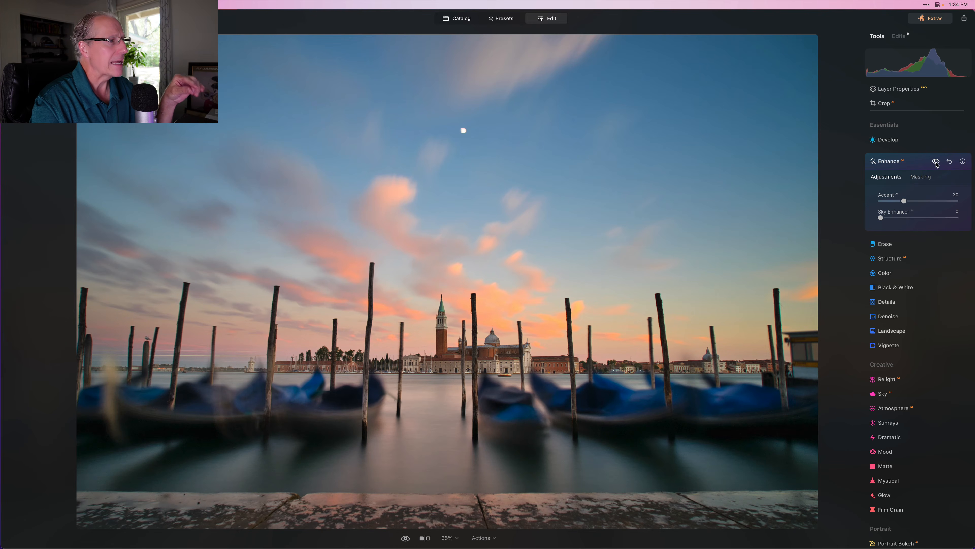
left_click(893, 171)
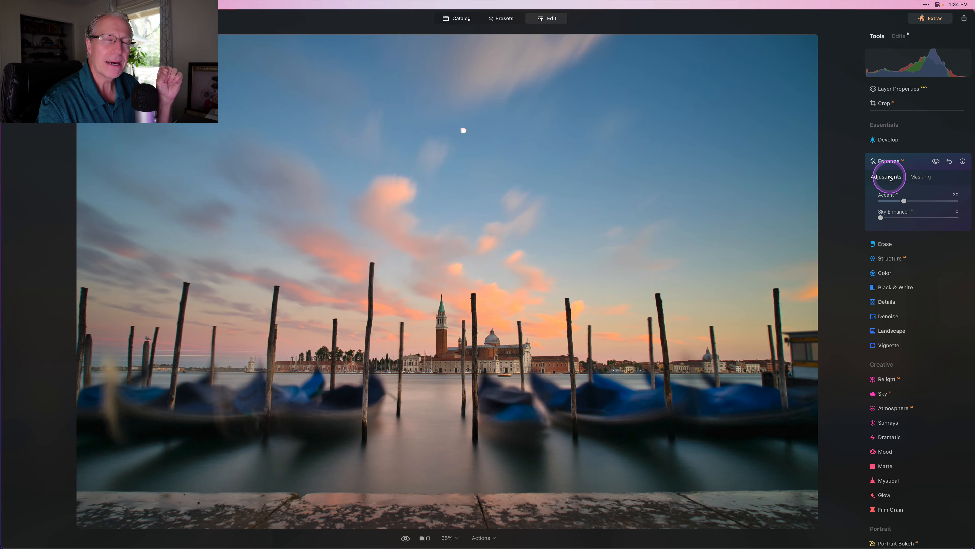
Step: Show the radial mask as an overlay, then return to the sliders and close Enhance
left_click(921, 176)
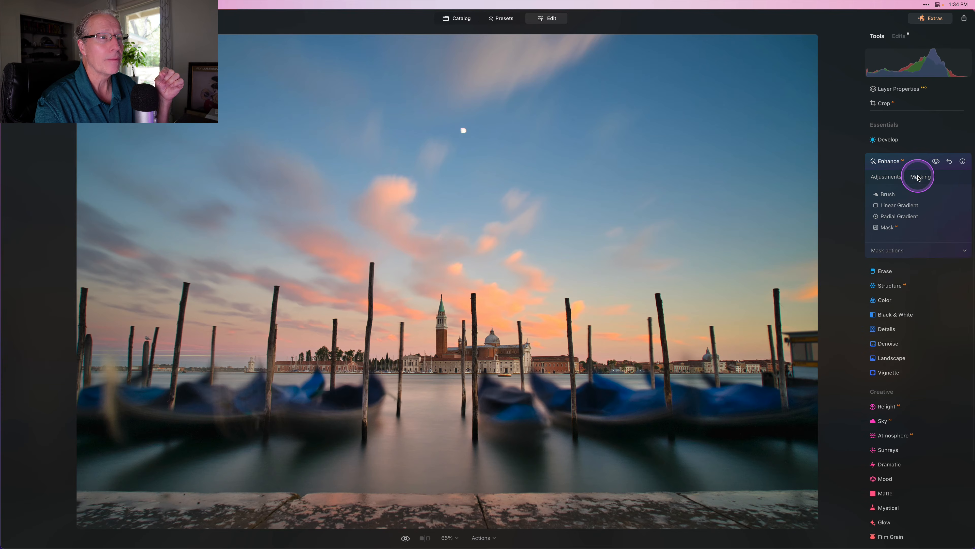
left_click(891, 251)
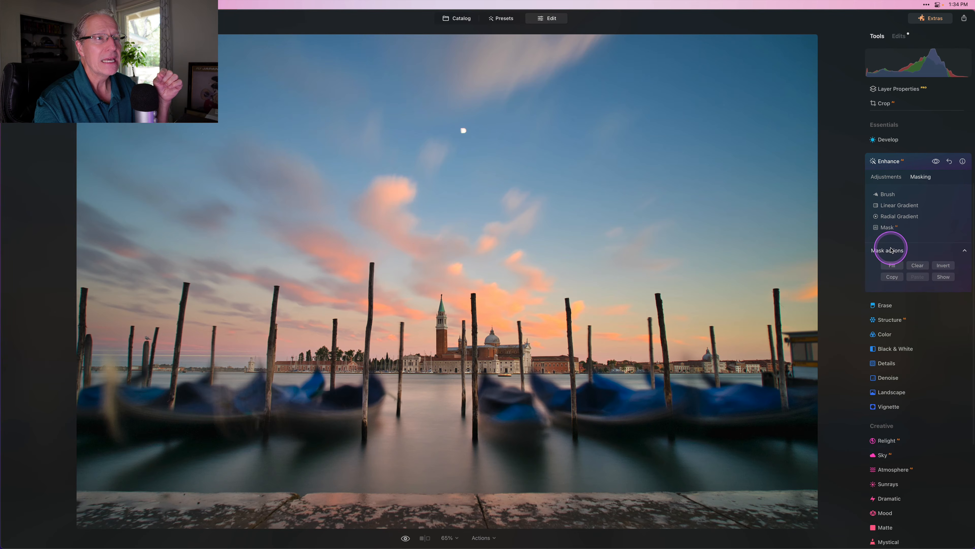
left_click(943, 277)
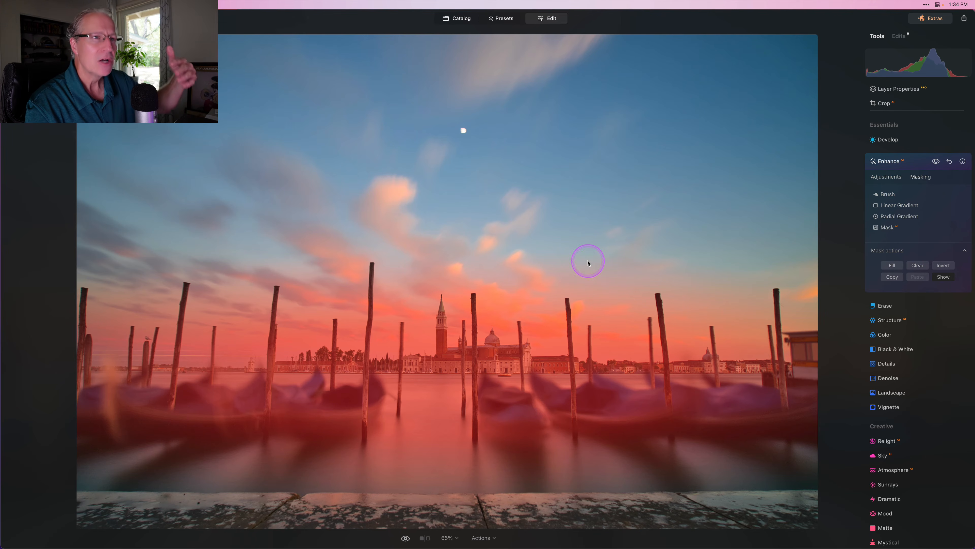
left_click(882, 179)
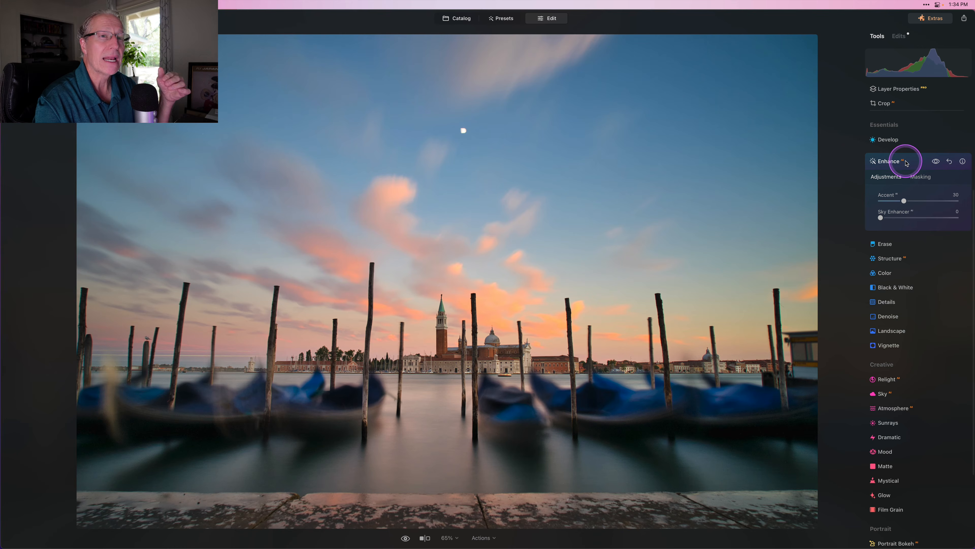
left_click(891, 161)
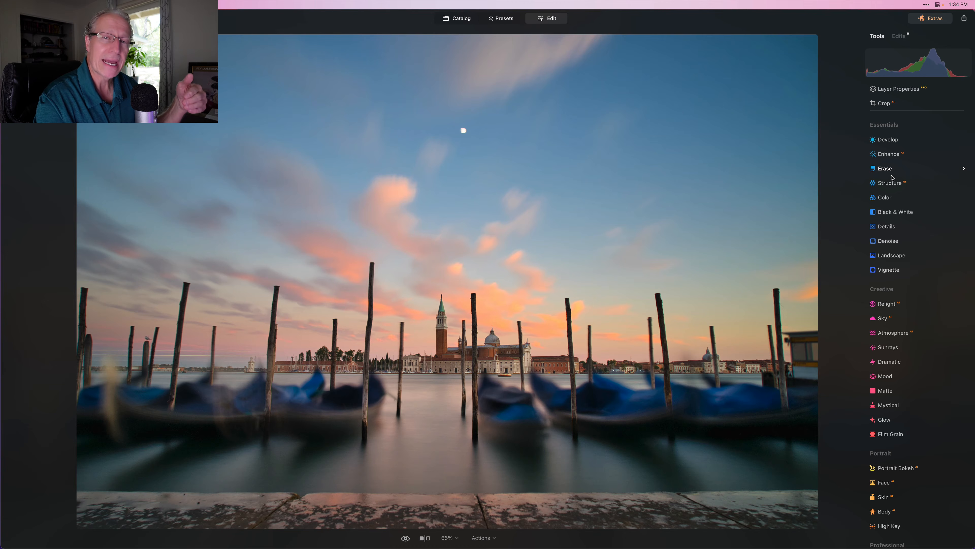
Step: Tone the highlights with Saturation 25 at Amount 50, then close Toning
scroll(892, 177, "up", 5)
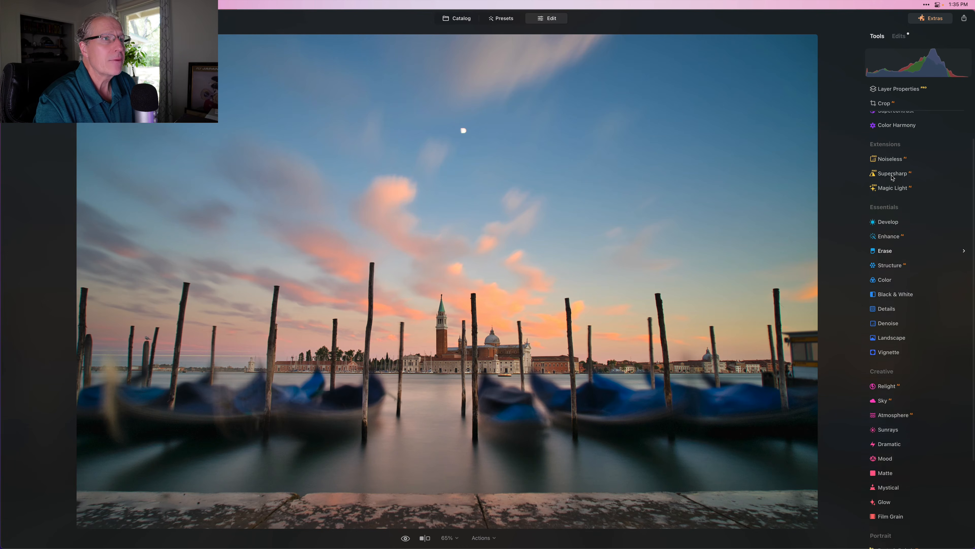
scroll(899, 130, "up", 1)
left_click(887, 117)
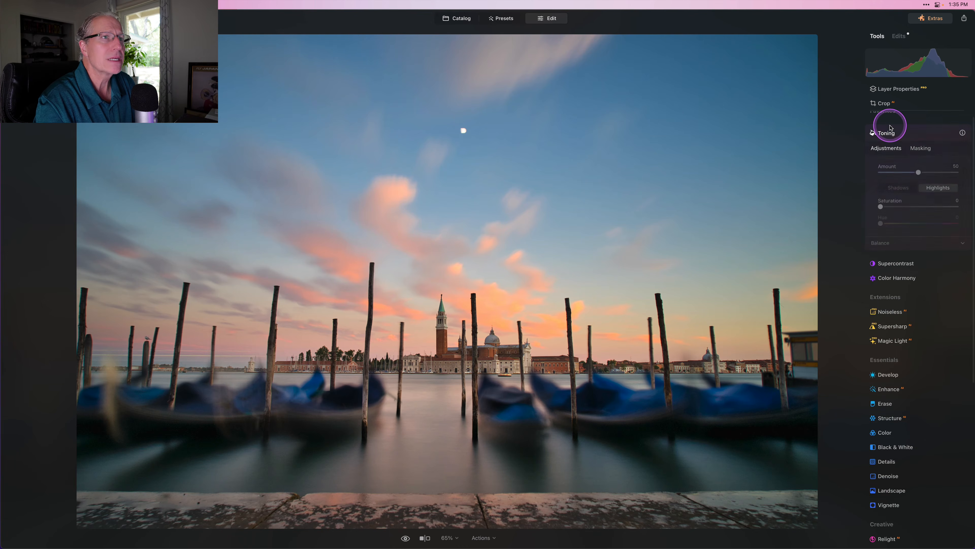
left_click_drag(896, 207, 899, 206)
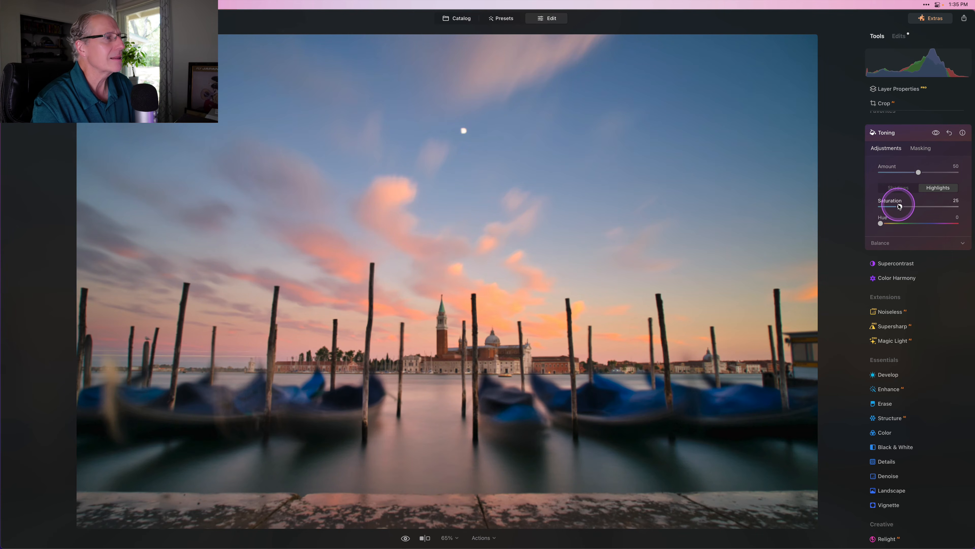
left_click(936, 135)
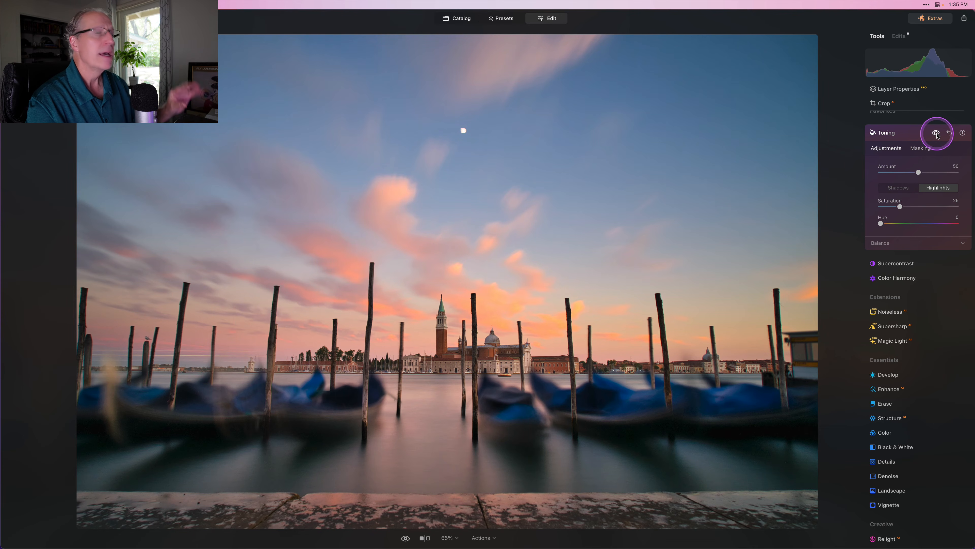
left_click(901, 135)
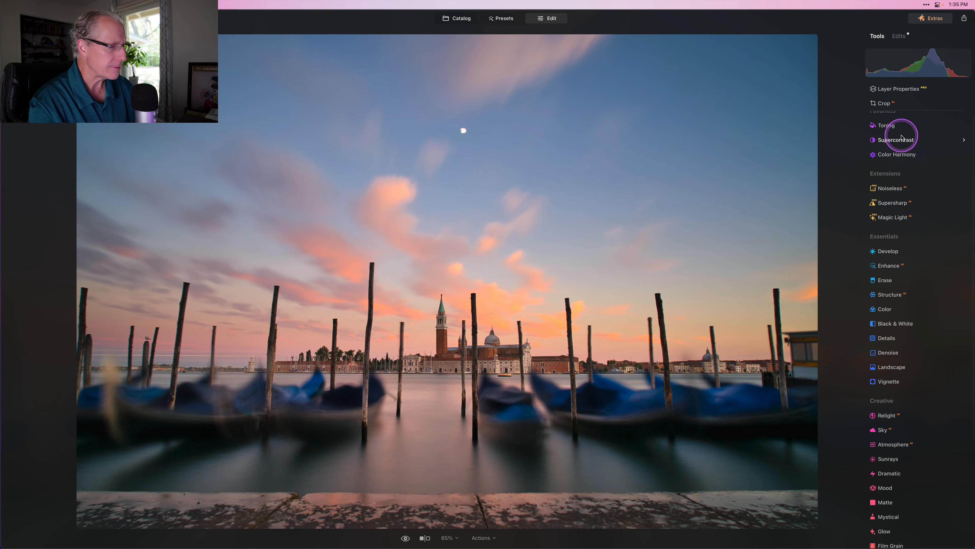
scroll(905, 145, "up", 1)
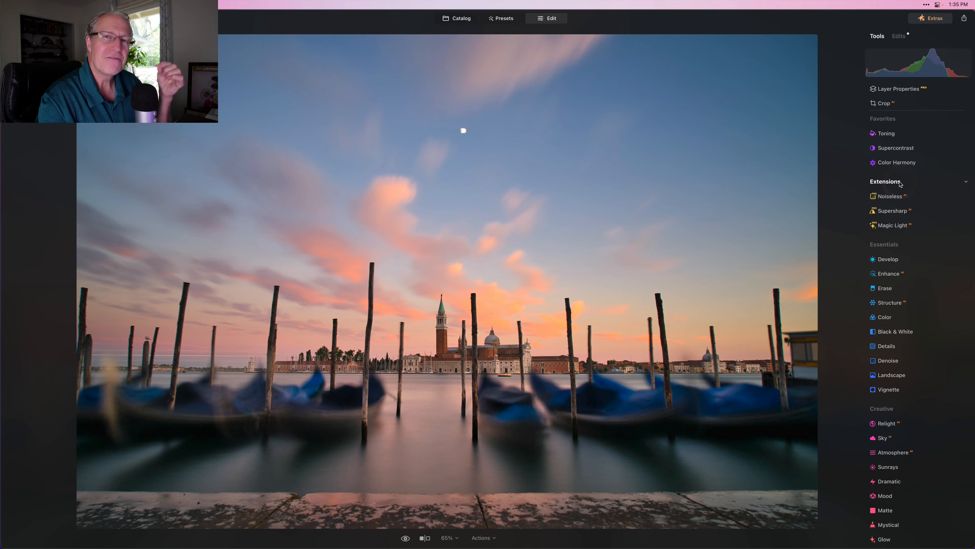
Step: In Develop, set Smart Contrast to 17, Highlights to -25 and Shadows to 10
left_click(889, 258)
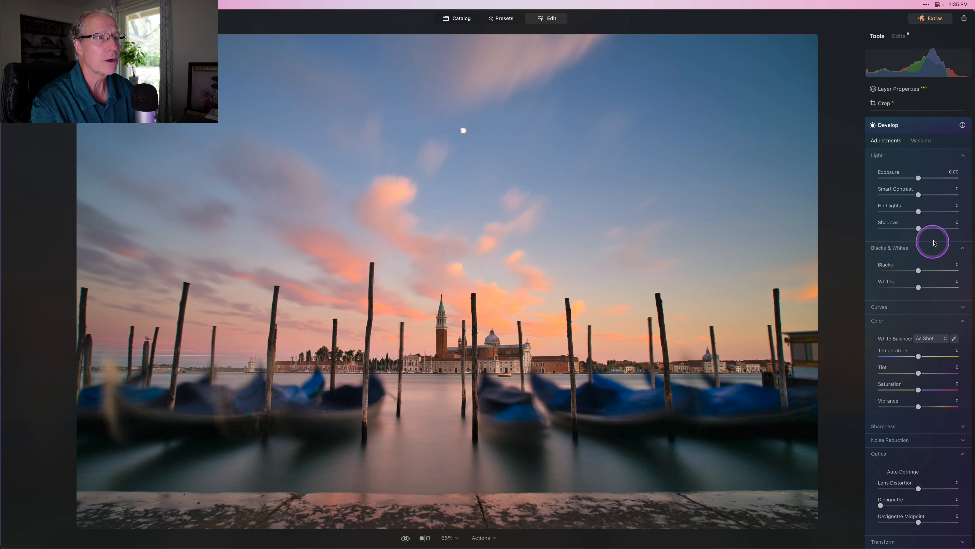
left_click_drag(920, 196, 924, 197)
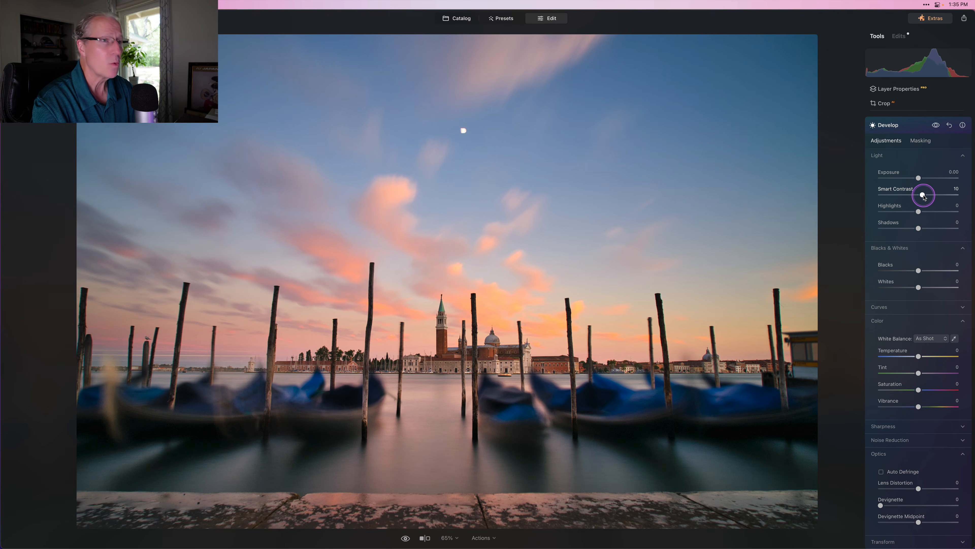
left_click_drag(924, 196, 926, 197)
left_click_drag(918, 212, 911, 214)
left_click_drag(918, 228, 924, 226)
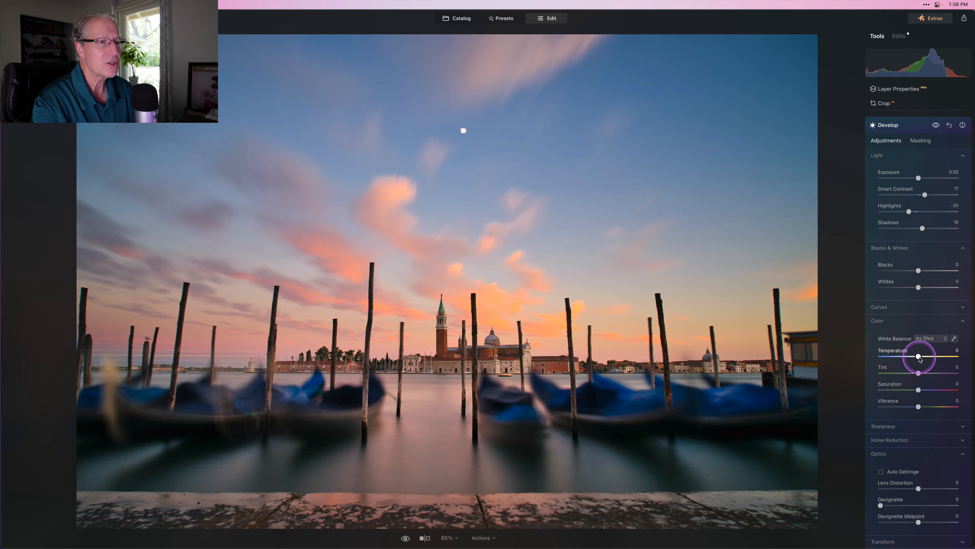
Step: Cool the white balance to Temperature -10 and Tint 4, then compare against the unedited photo
left_click_drag(918, 356, 920, 373)
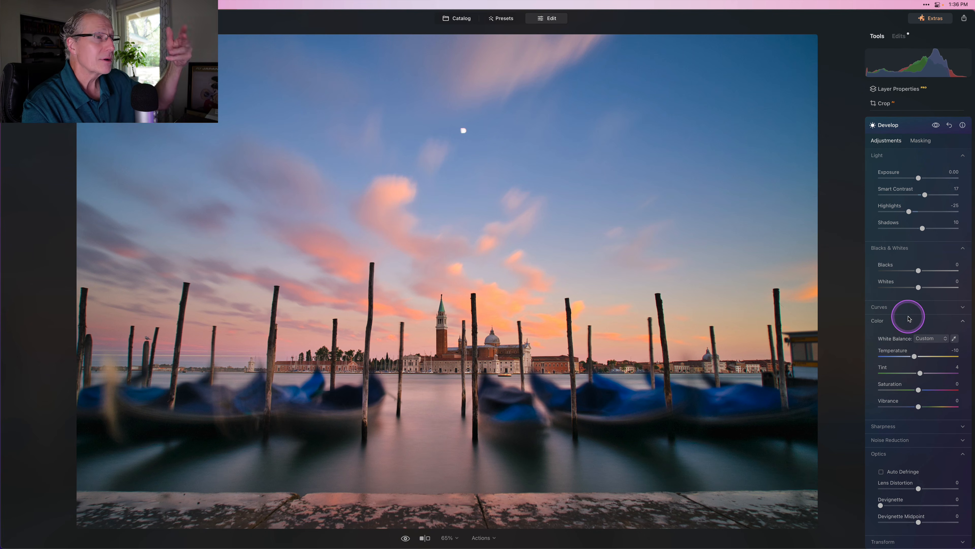
left_click(936, 126)
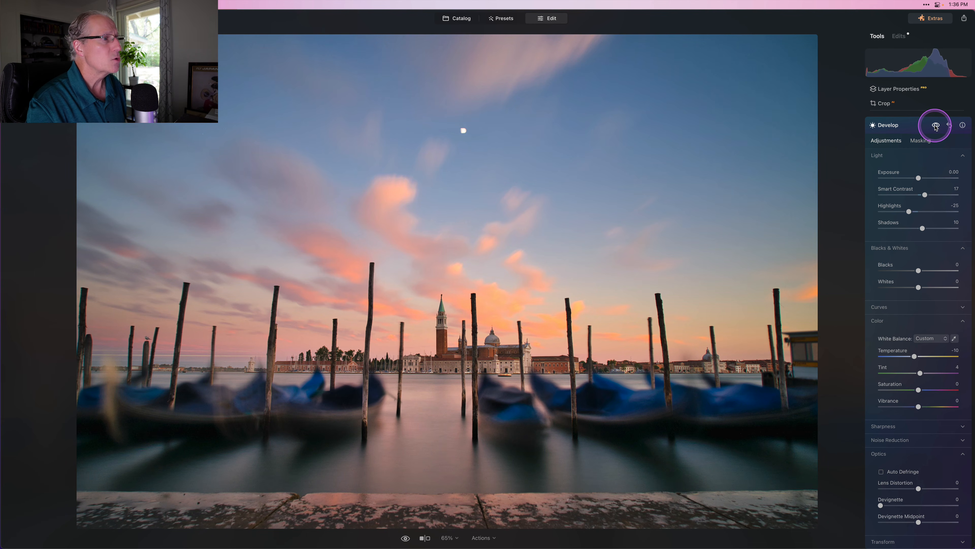
left_click(917, 127)
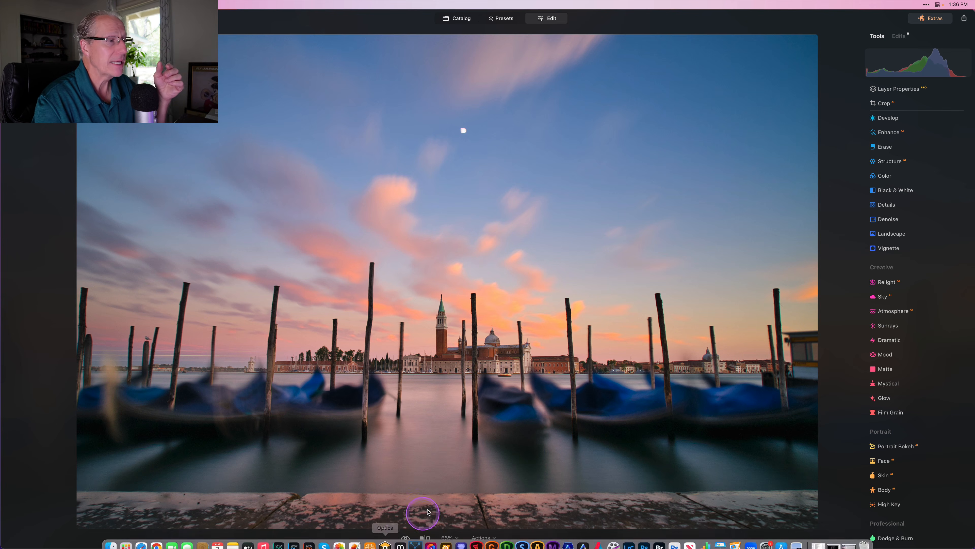
left_click(425, 538)
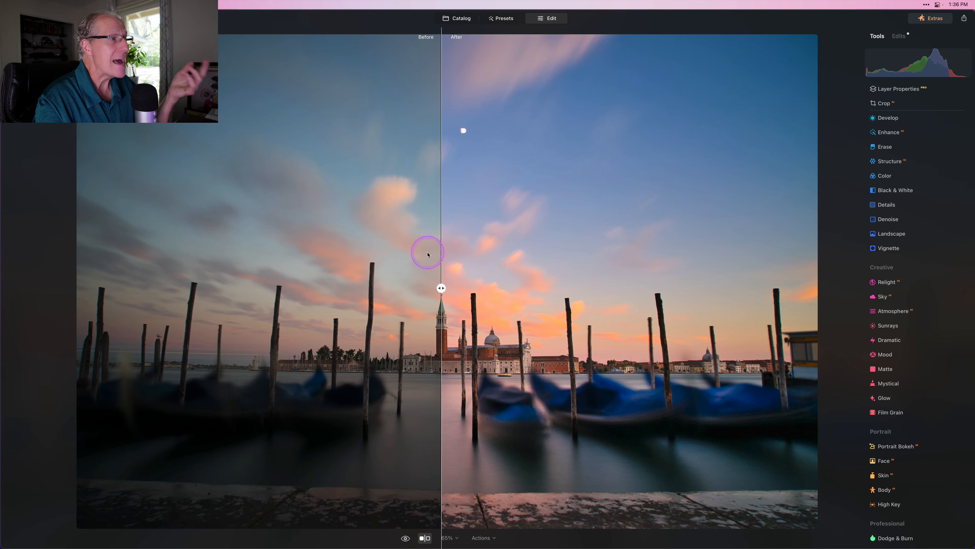
left_click_drag(442, 288, 245, 254)
left_click_drag(690, 239, 436, 404)
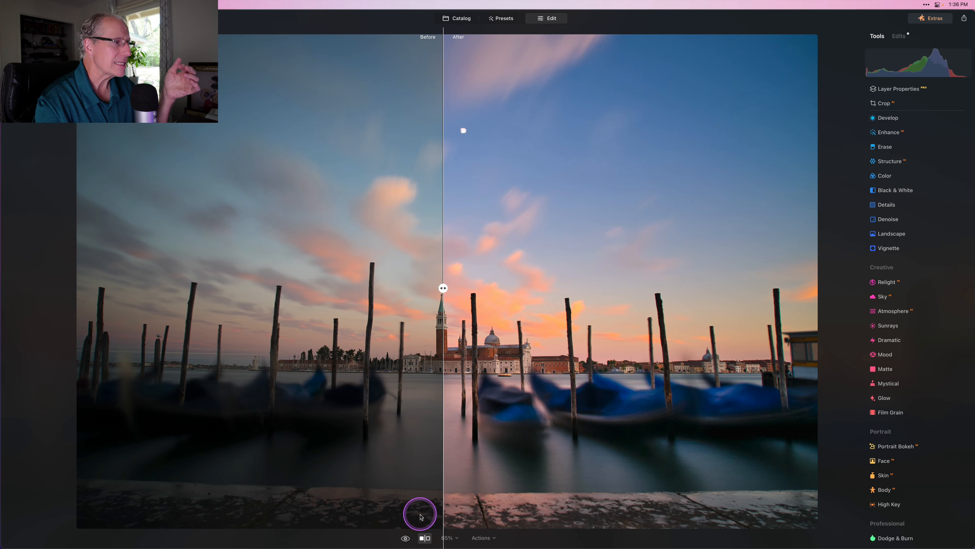
left_click(425, 537)
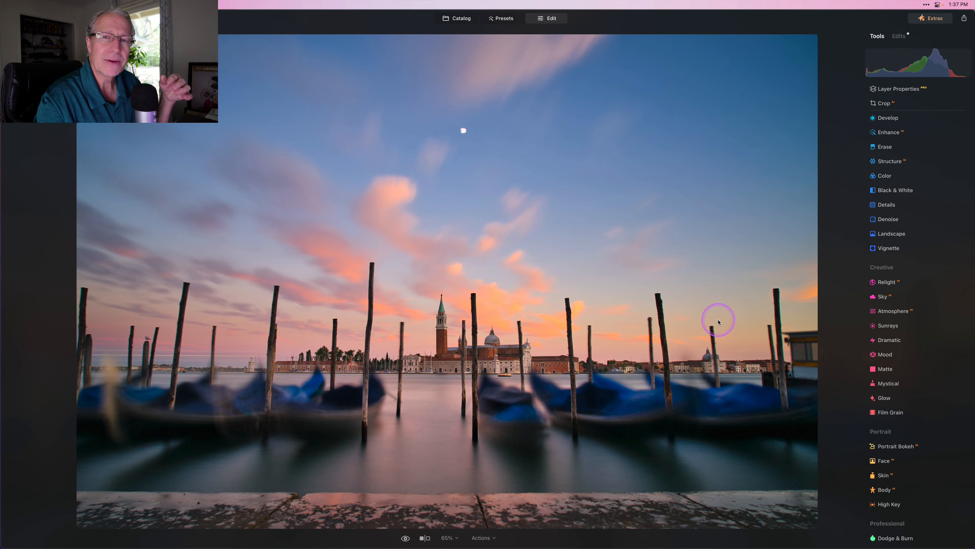